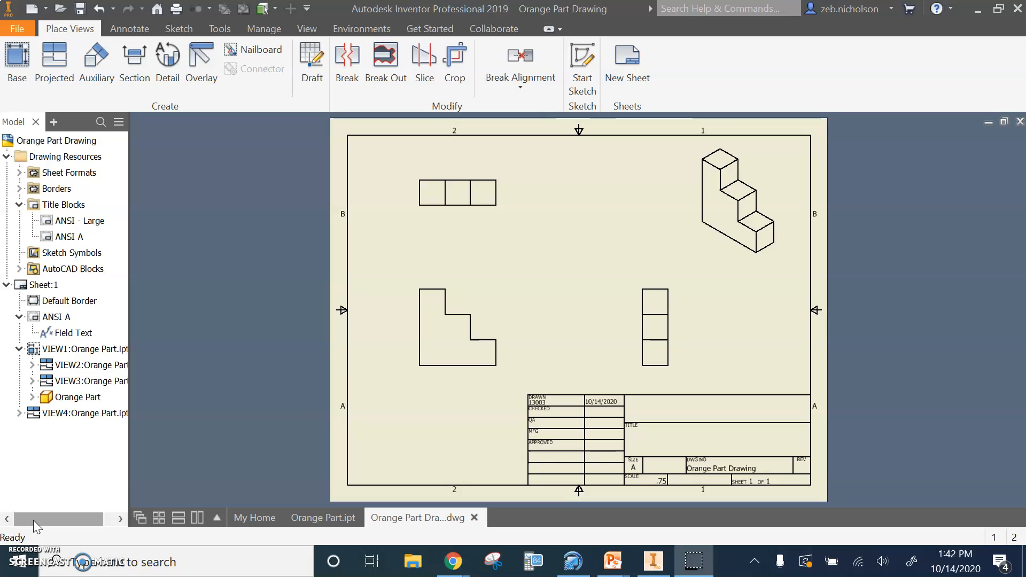
Dimension the overall width of the stepped front view, placing the dimension below its bottom edge
left_click(91, 381)
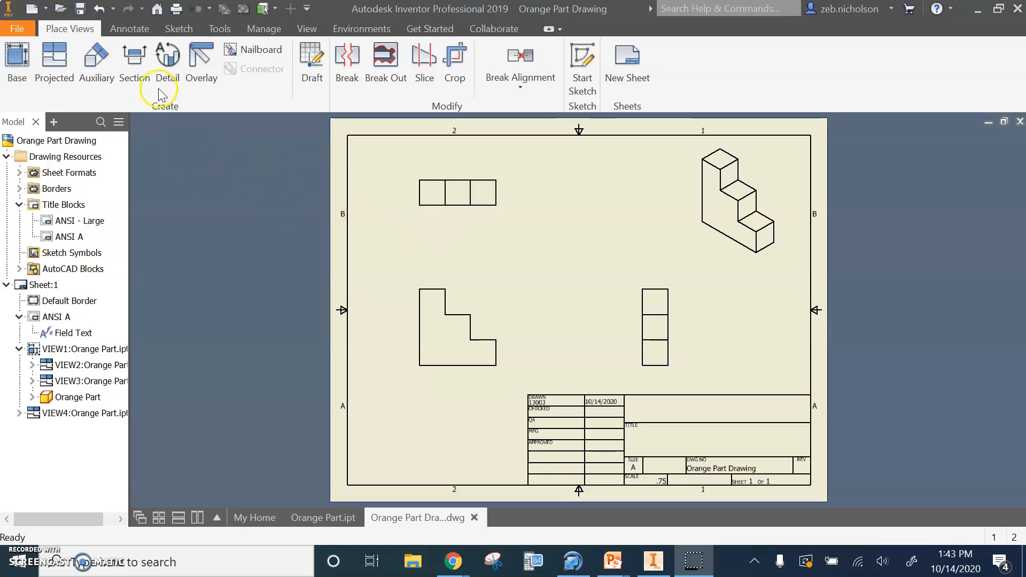
left_click(136, 29)
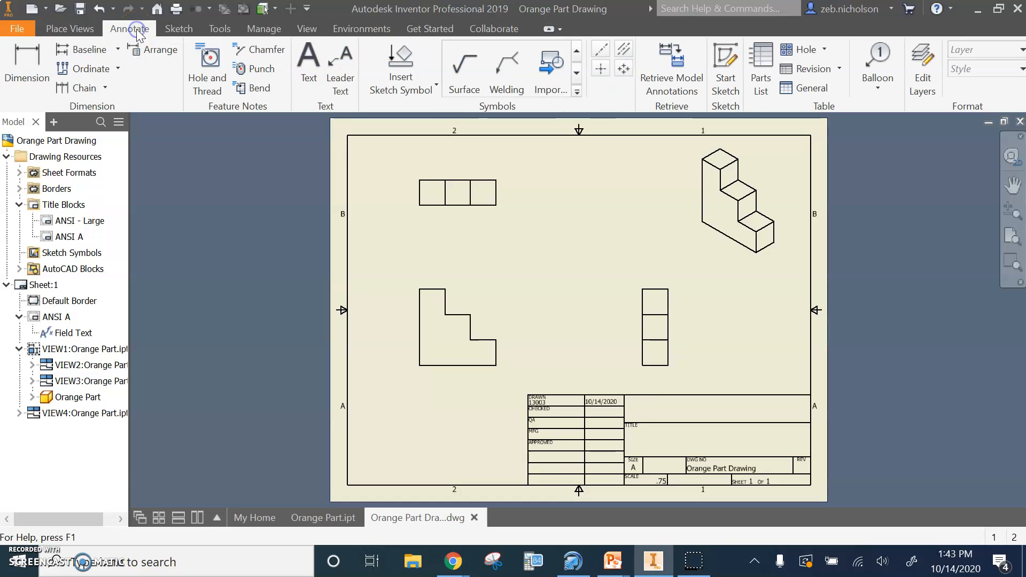
left_click(197, 73)
left_click(13, 78)
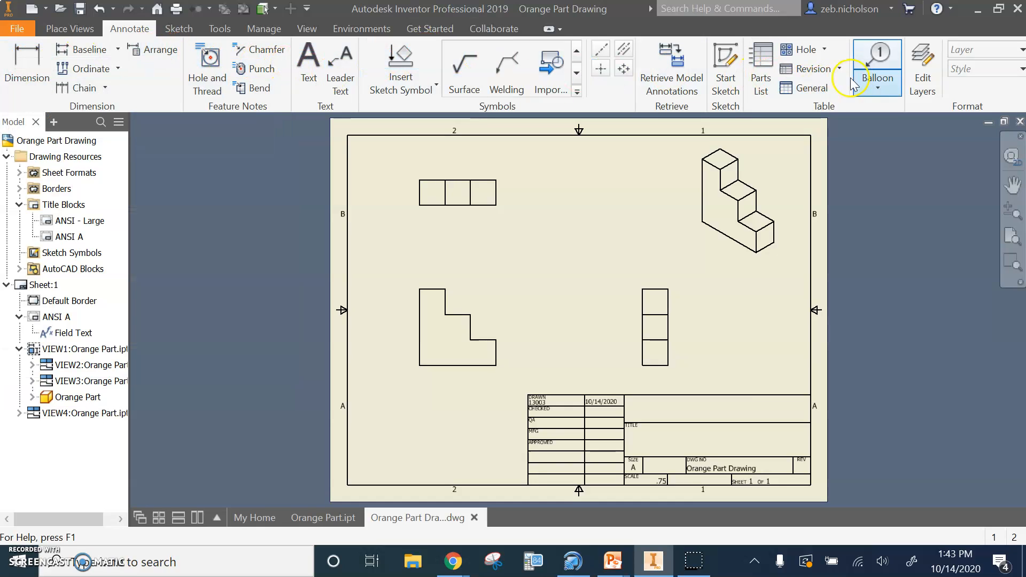
left_click(23, 60)
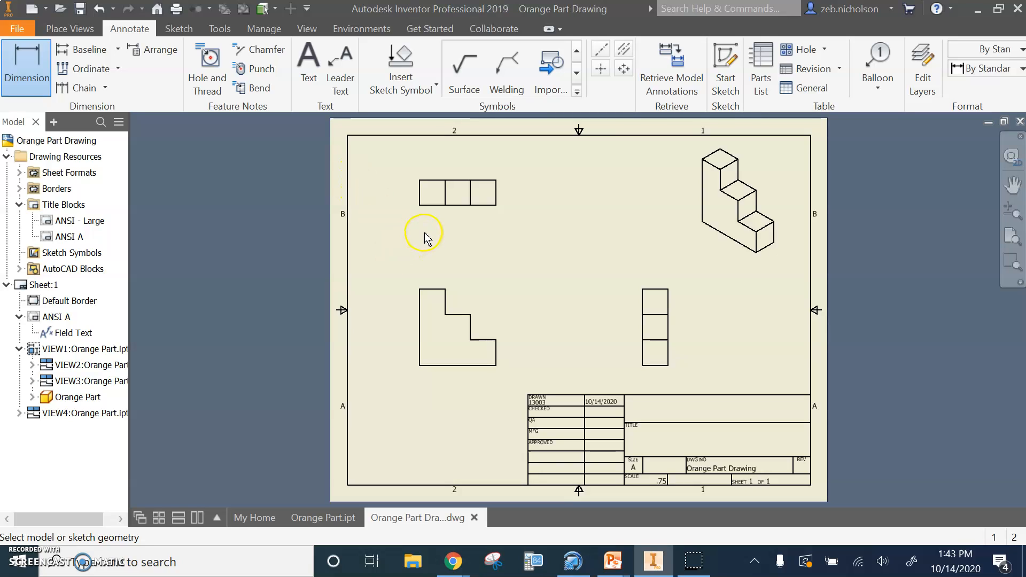
left_click(442, 368)
left_click(441, 366)
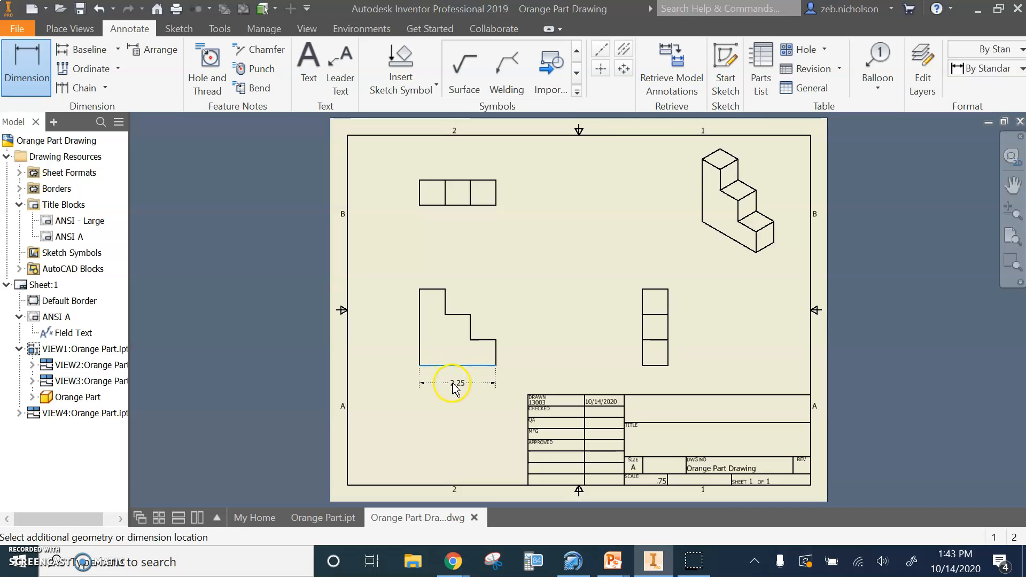
left_click(458, 383)
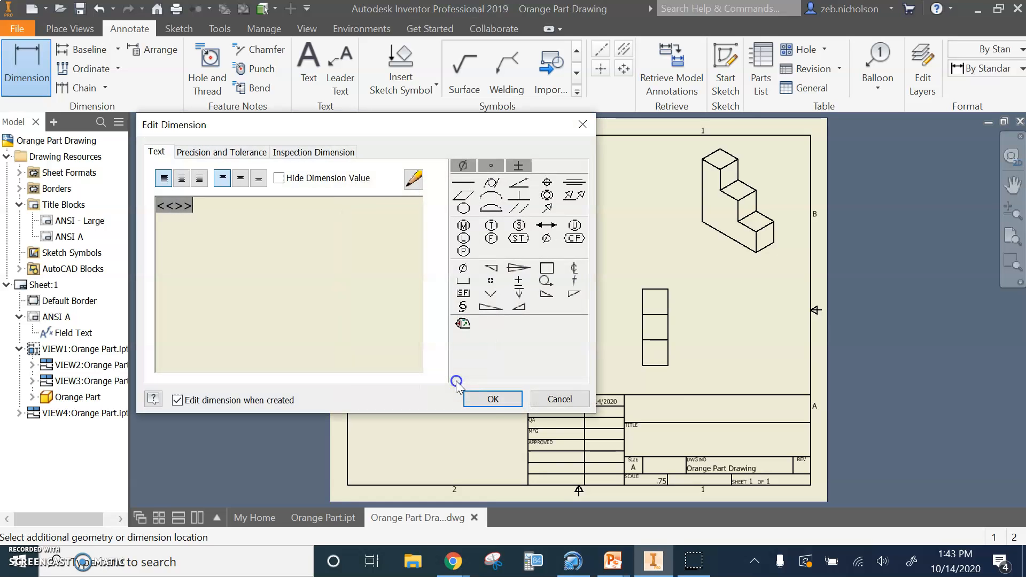
left_click(492, 399)
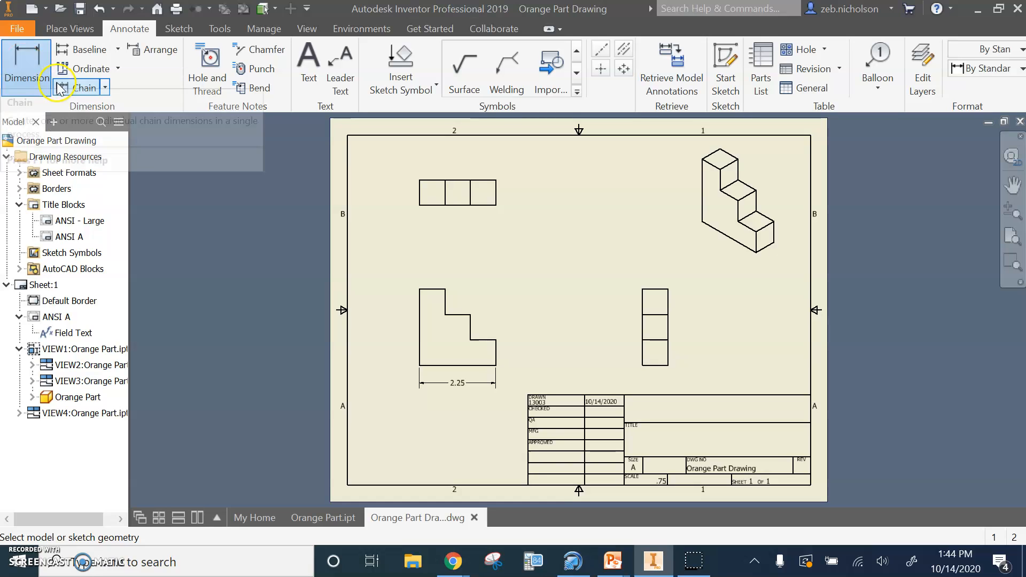
key("Escape")
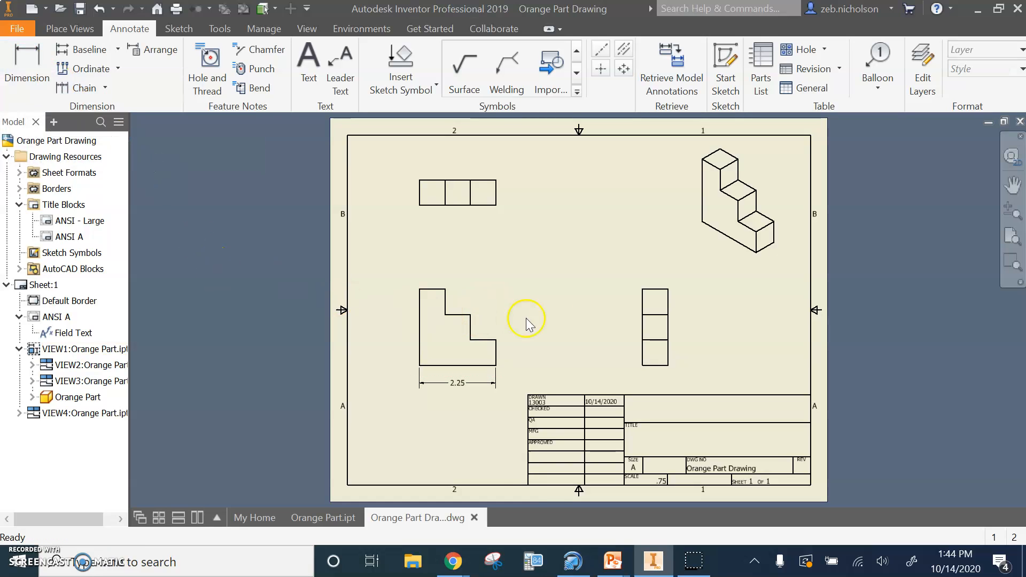
Dimension the horizontal distance from the front view's left edge to the middle step's riser, placed above the view
scroll(558, 315, "up", 3)
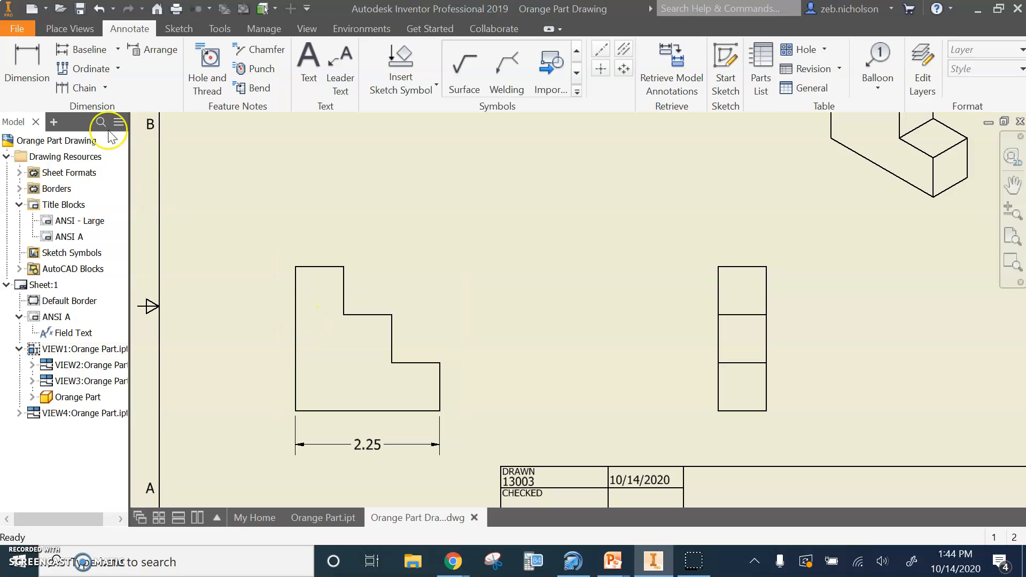
left_click(26, 68)
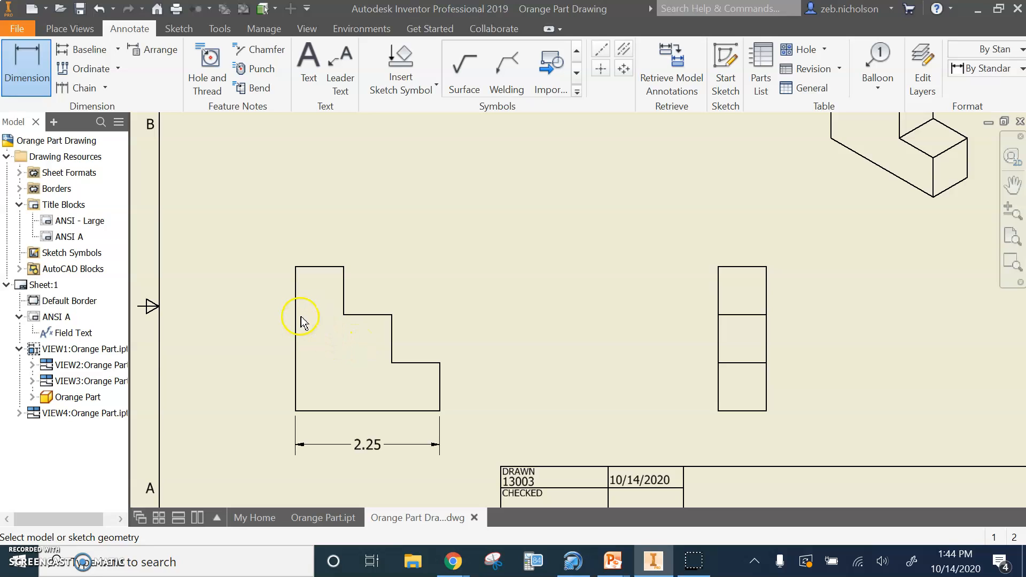
left_click(392, 339)
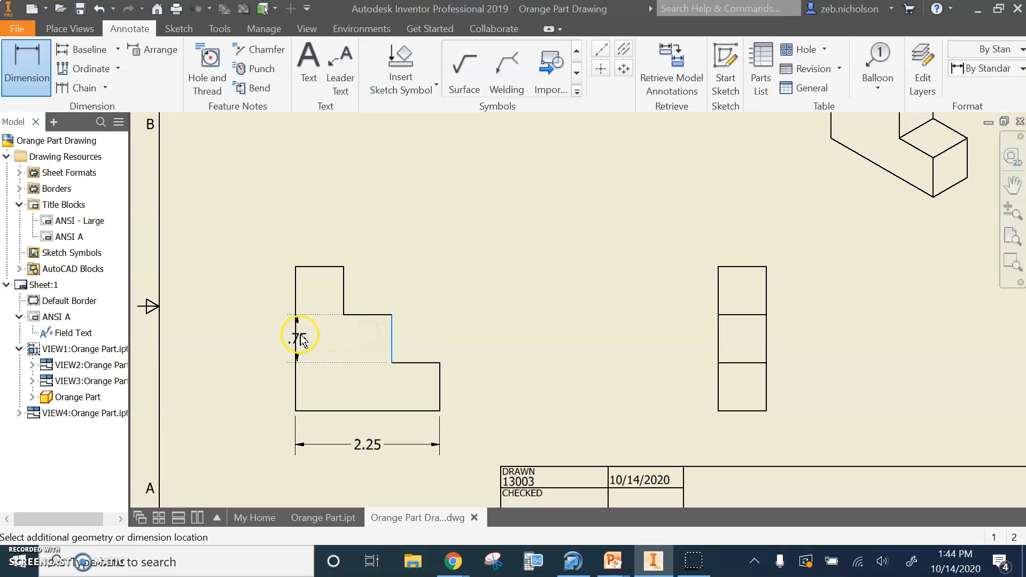
left_click(296, 336)
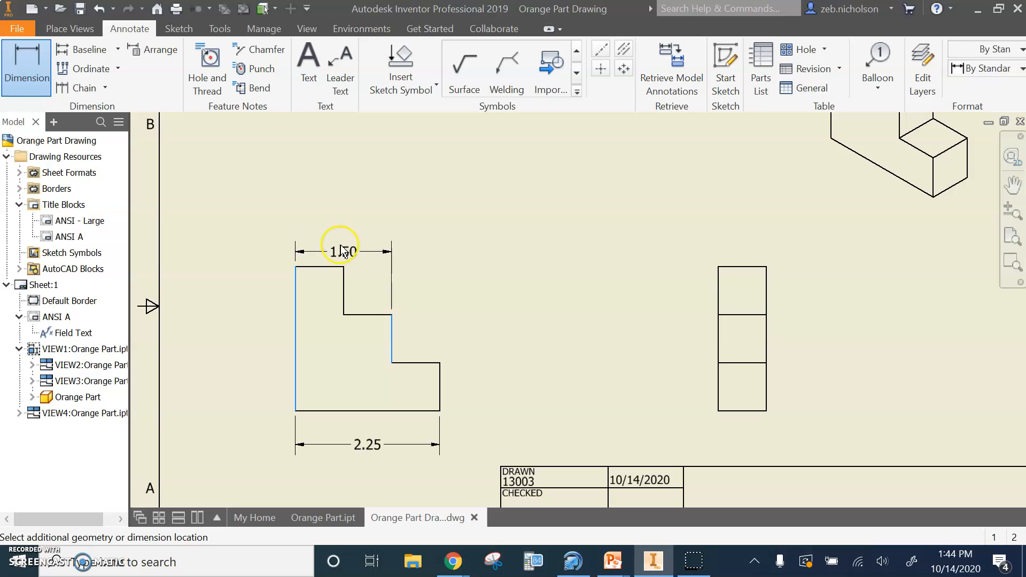
left_click(345, 238)
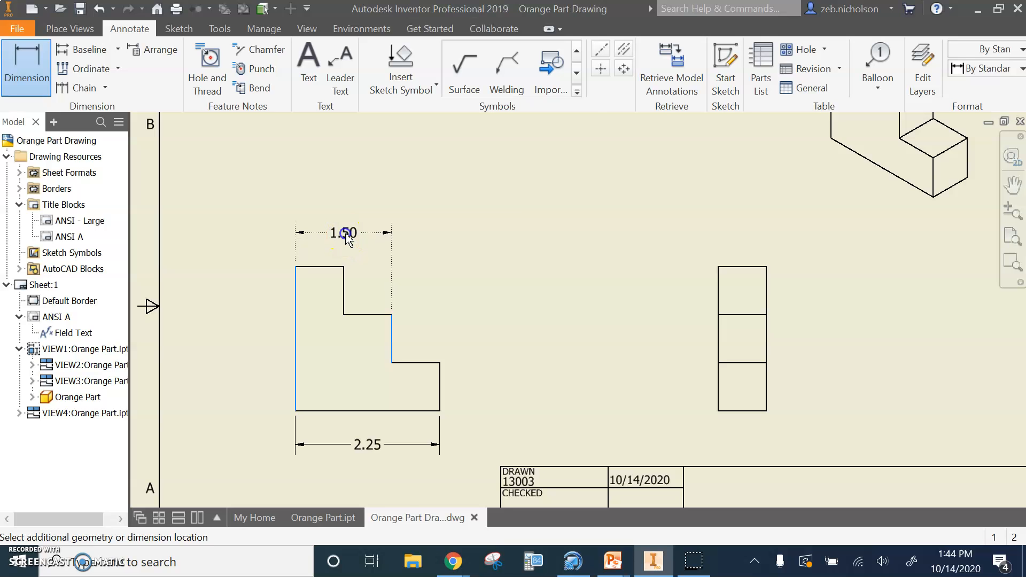
left_click(481, 399)
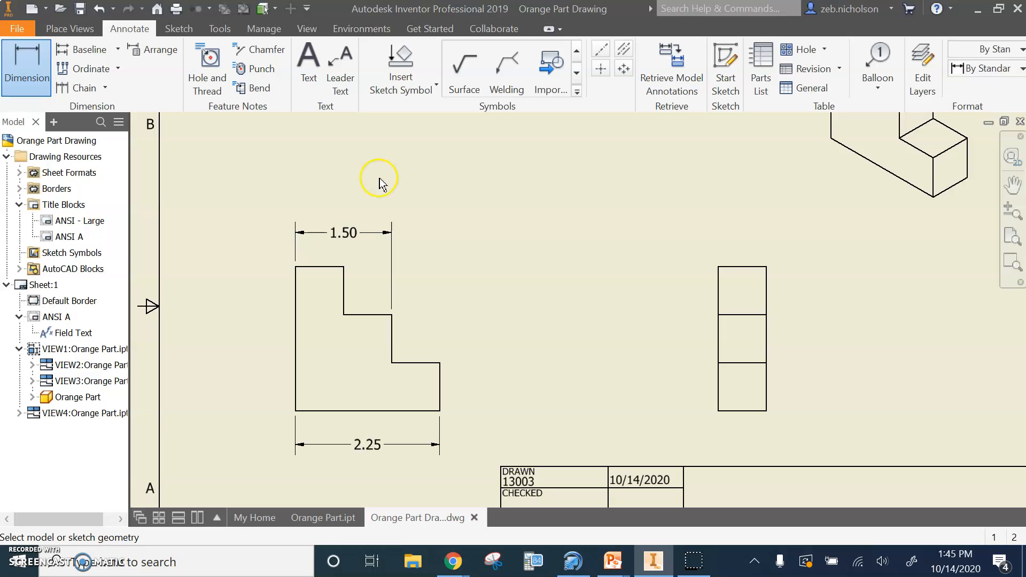
Undo both dimensions added to the front view
key("Escape")
key("ctrl+z")
key("ctrl+z")
scroll(378, 238, "up", 3)
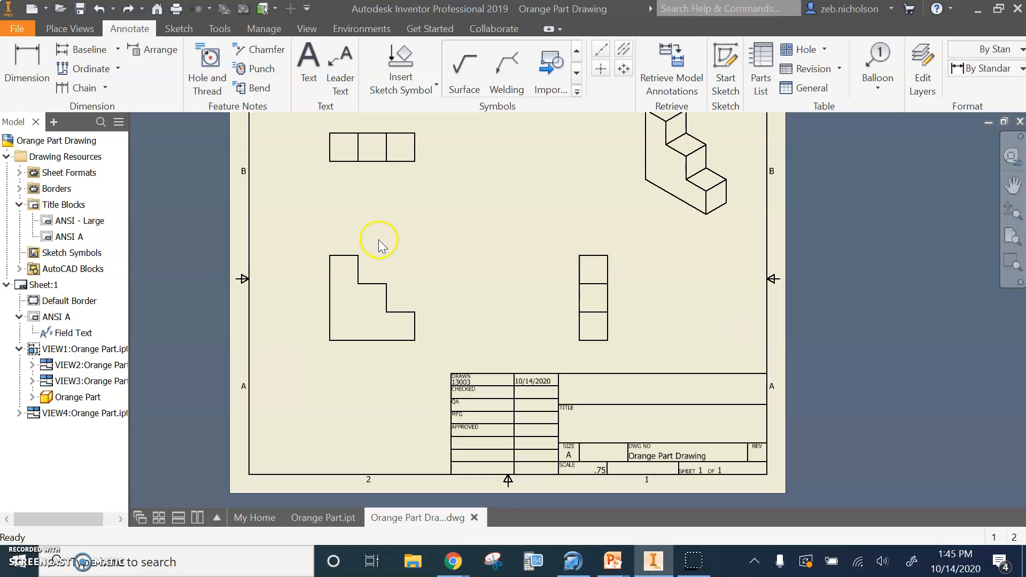
middle_click_drag(468, 212, 459, 271)
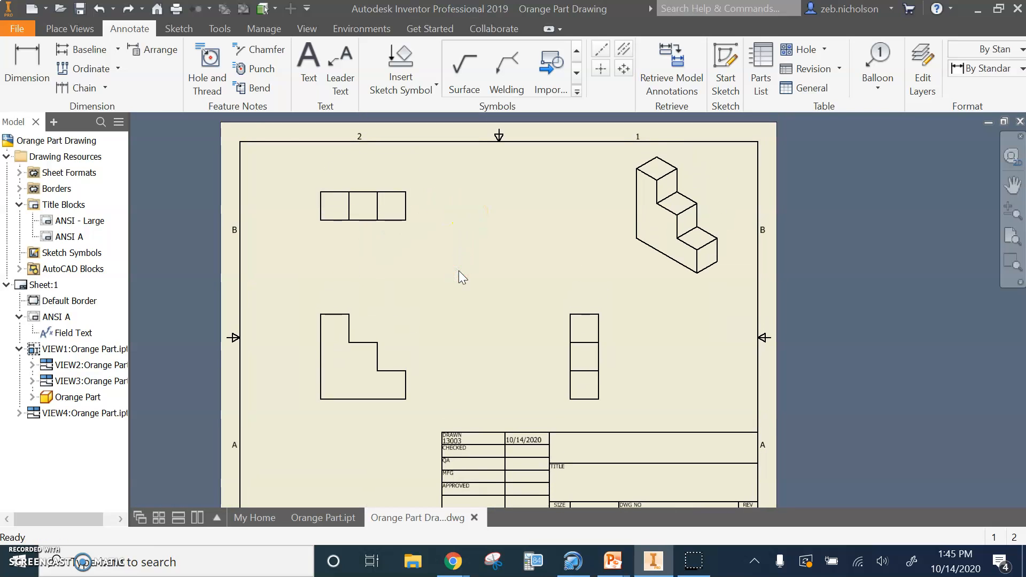
Add an overall width dimension beneath the bottom edge of the stepped front view
left_click(38, 62)
left_click(39, 63)
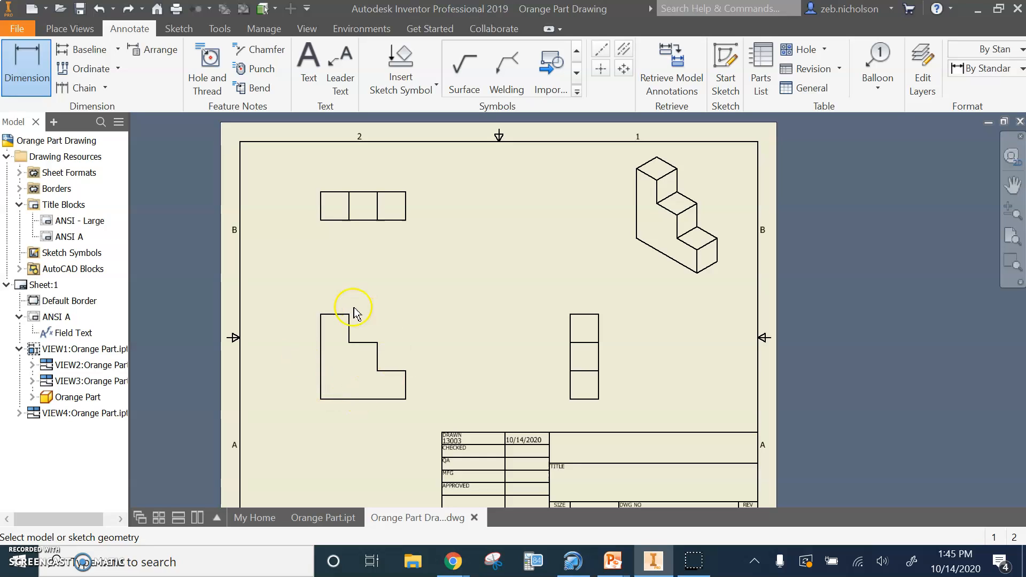
left_click(342, 399)
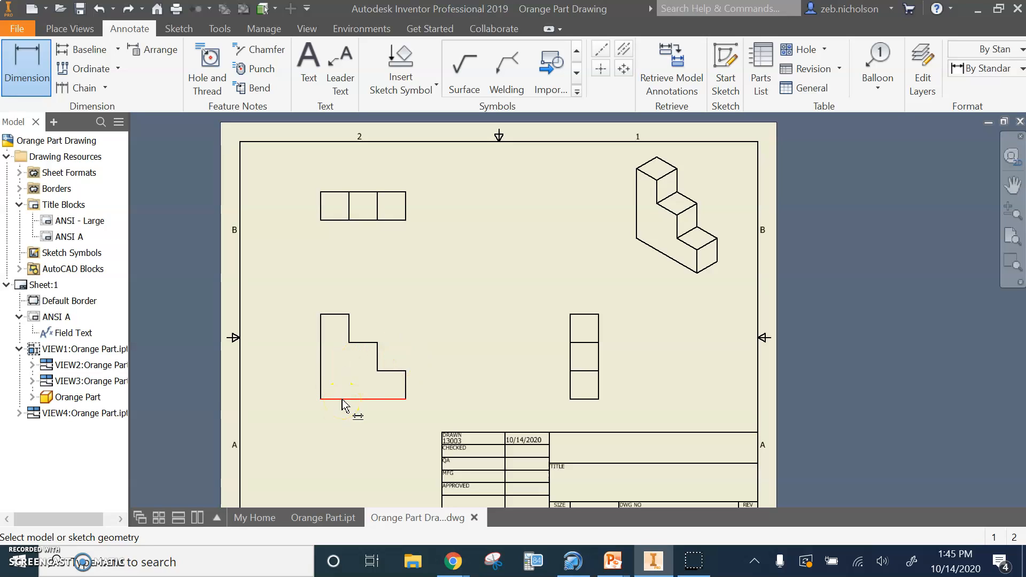
left_click(343, 405)
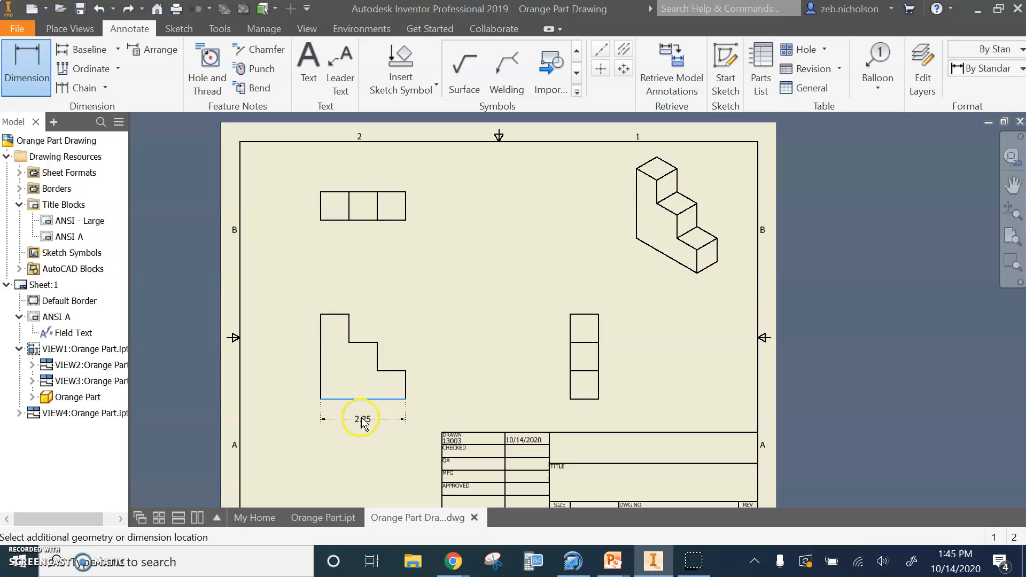
left_click(362, 420)
left_click(473, 396)
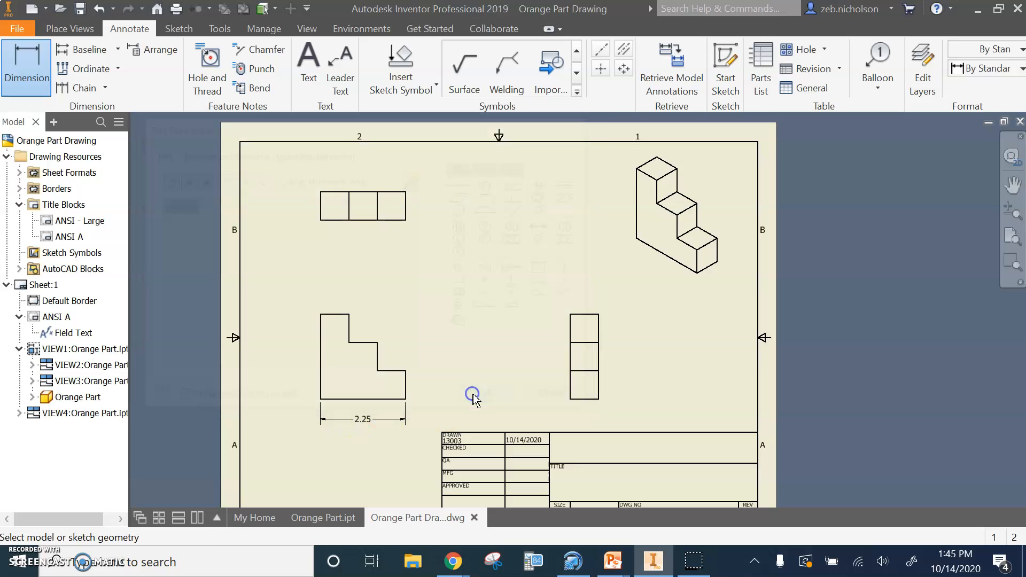
Dimension the front view's overall height along its left edge, placing the dimension outside the view
left_click(319, 371)
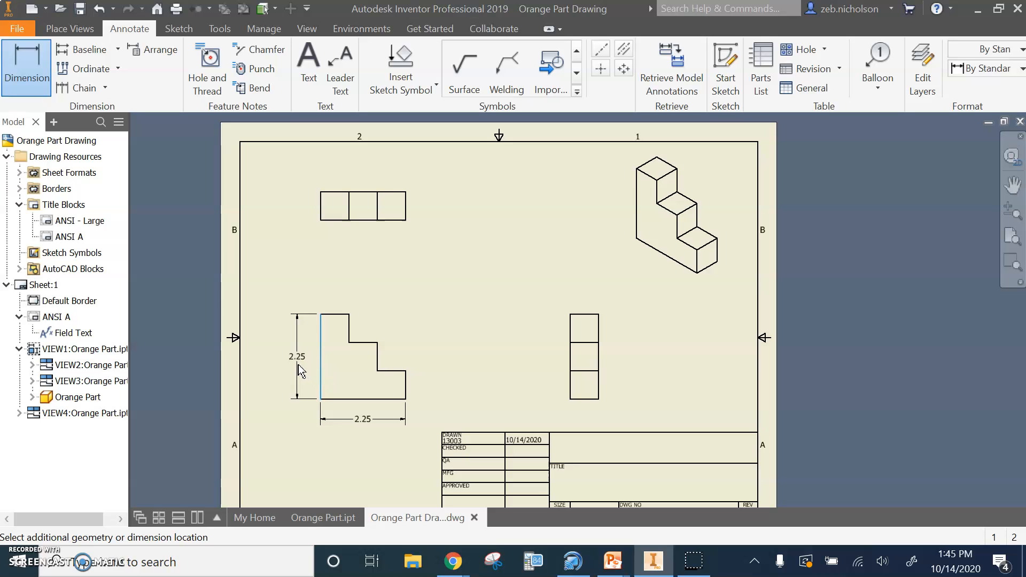
left_click(298, 364)
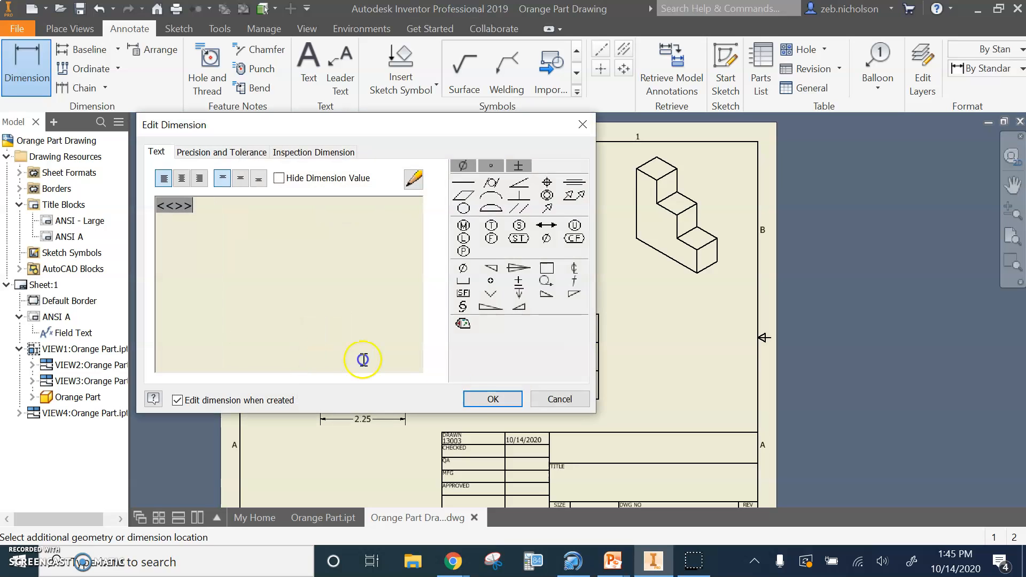
left_click(485, 400)
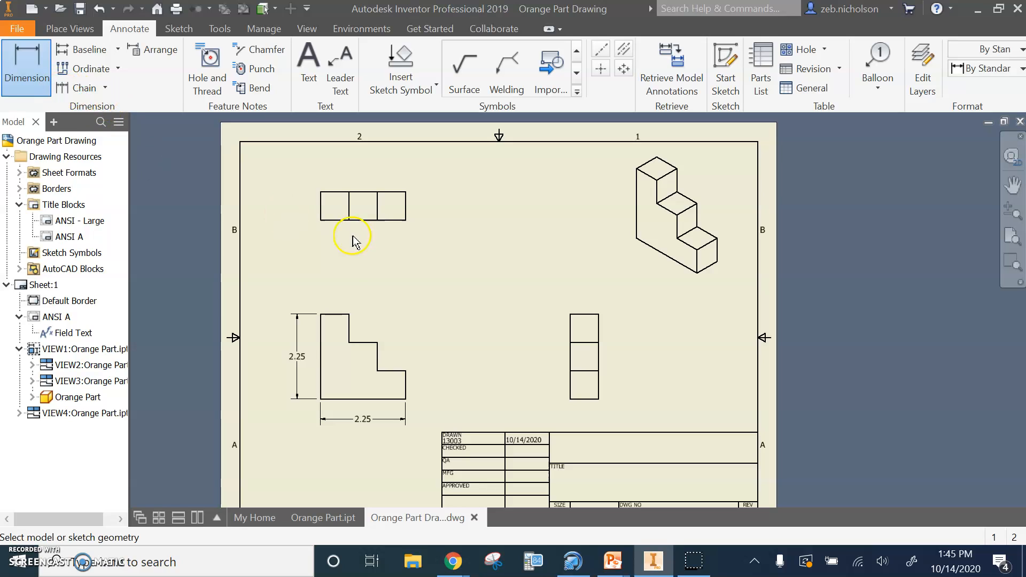
Dimension the part's depth between the long edges of the top view, placing the dimension to its left
left_click(330, 220)
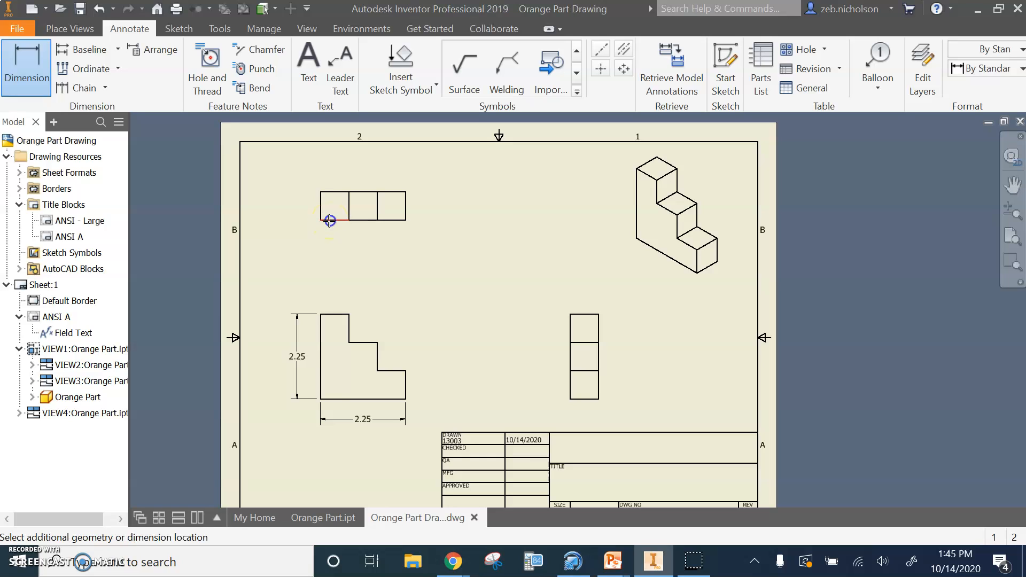
left_click(333, 191)
scroll(320, 205, "up", 2)
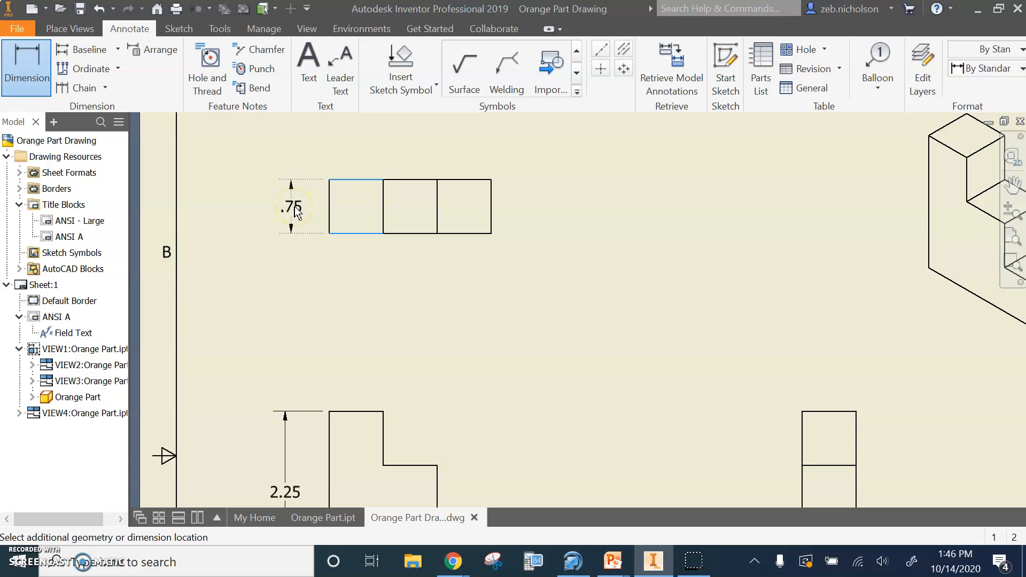
left_click(295, 211)
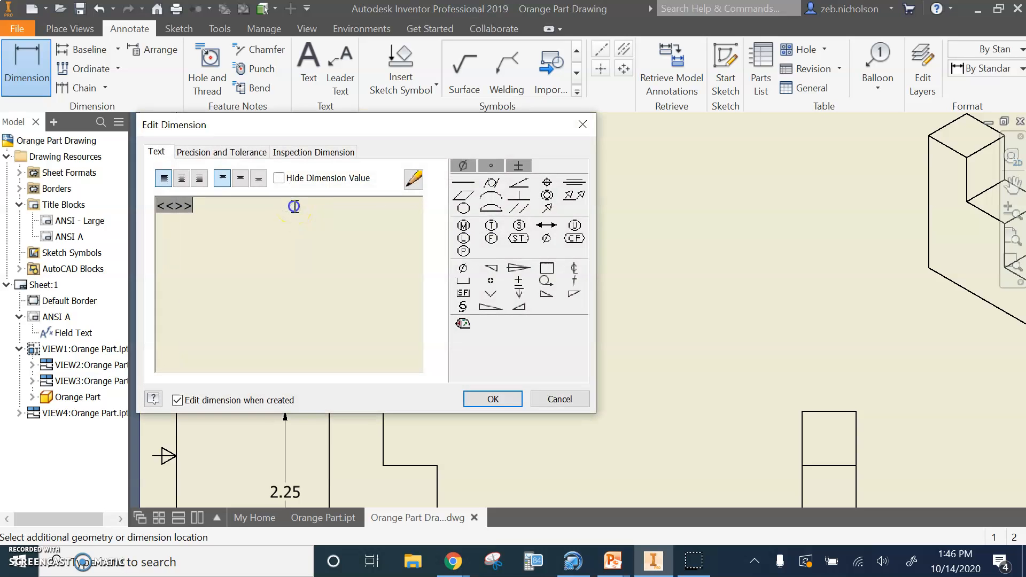
left_click(497, 400)
scroll(429, 344, "down", 2)
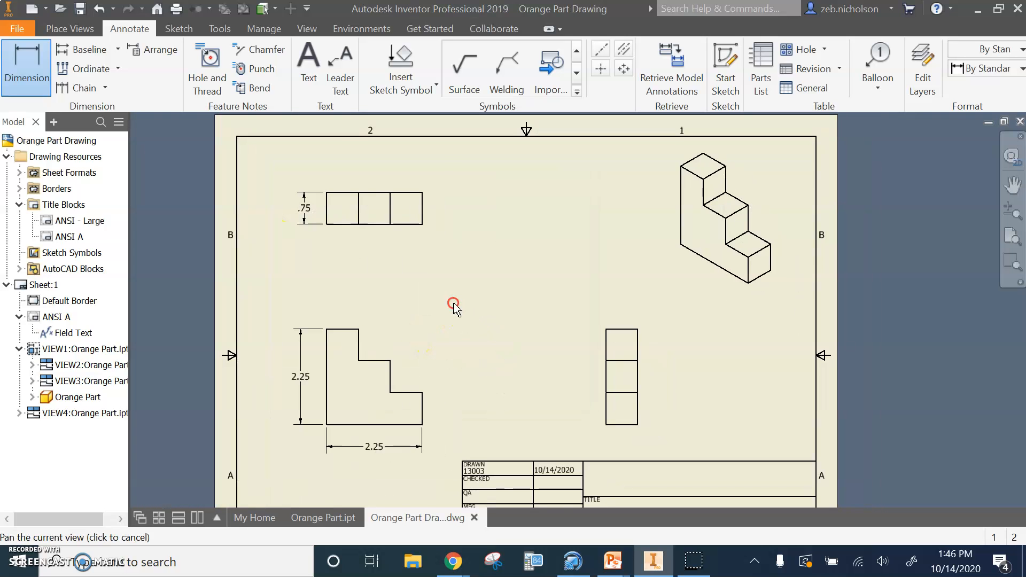
Dimension the width of the highest step in the front view, placing the dimension above the view
left_click(363, 426)
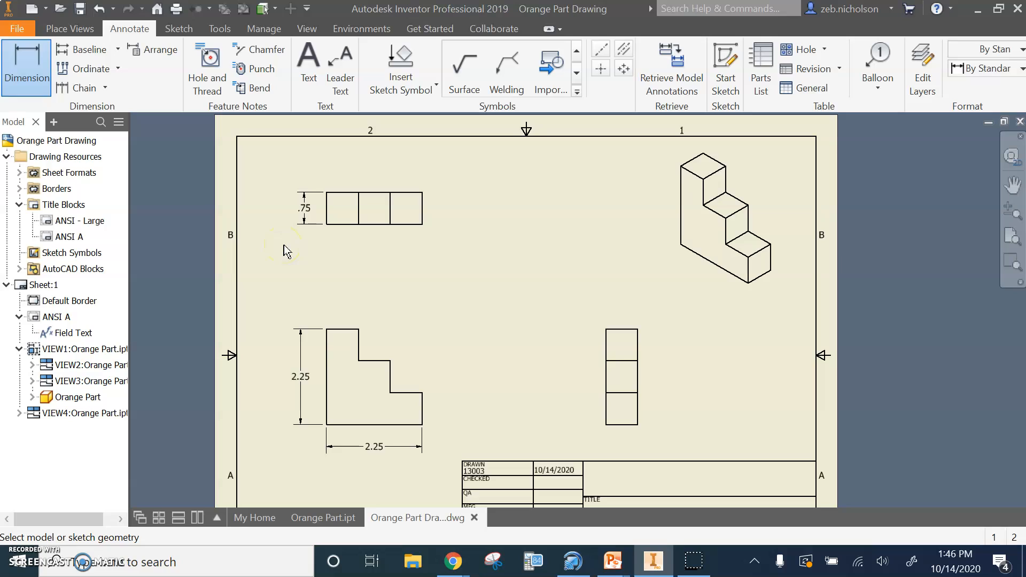
left_click(261, 266)
left_click(363, 263)
left_click(26, 57)
left_click(326, 342)
left_click(357, 343)
left_click(342, 313)
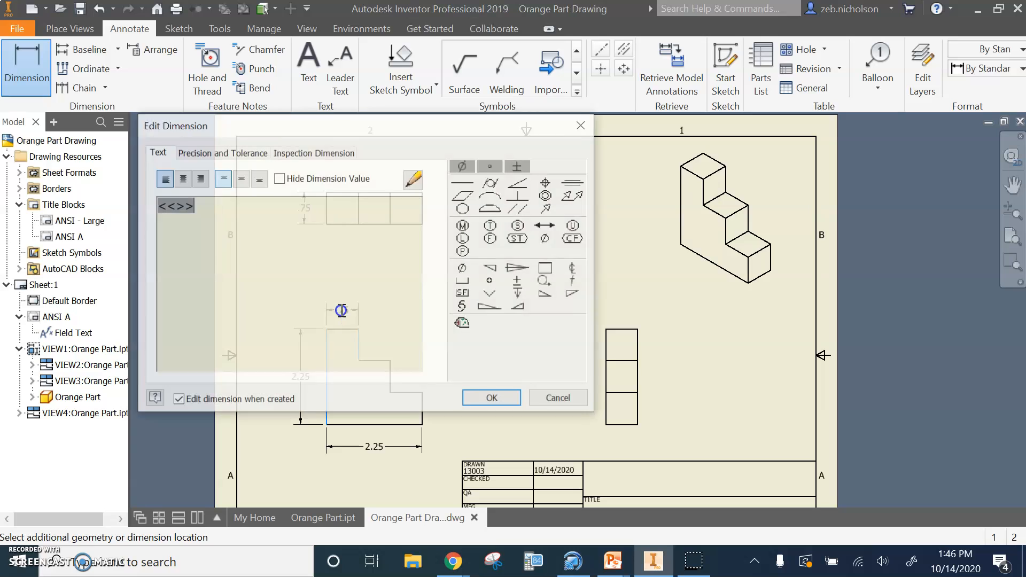
left_click(491, 398)
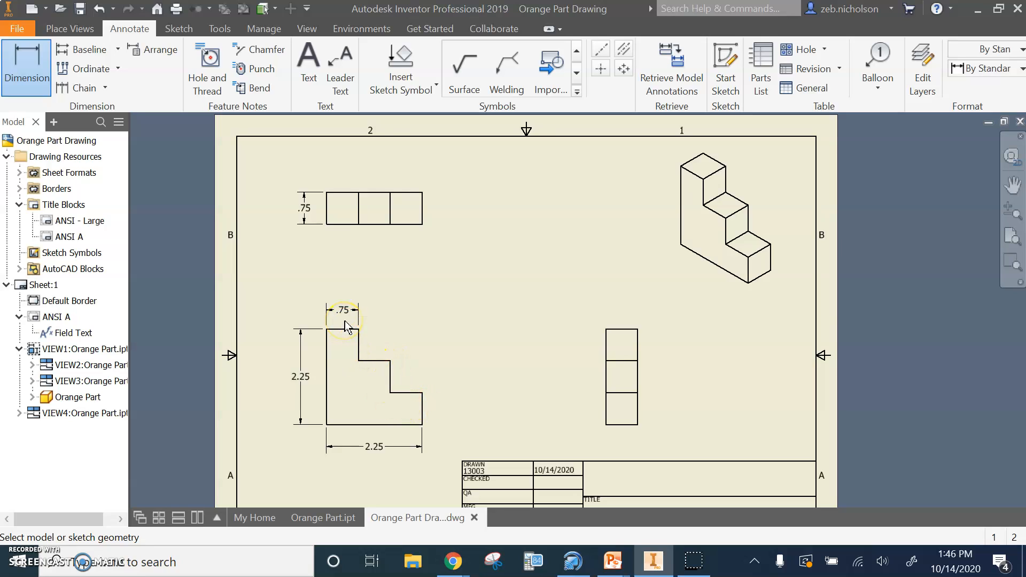
Dimension the middle step's width in the front view, aligned beside the highest step's width dimension
left_click(381, 360)
left_click(375, 362)
left_click(360, 357)
left_click(392, 369)
left_click(376, 310)
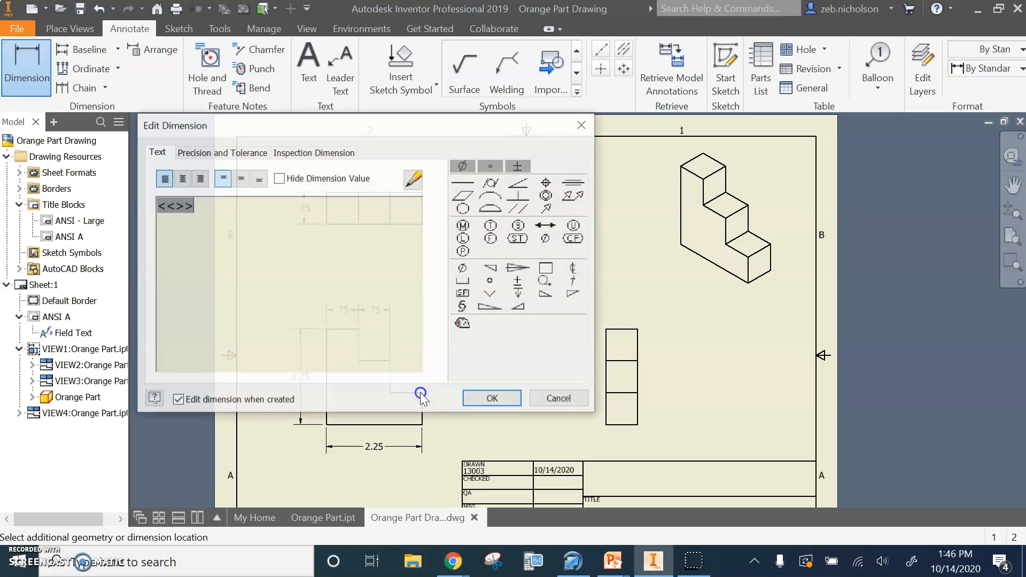
left_click(473, 399)
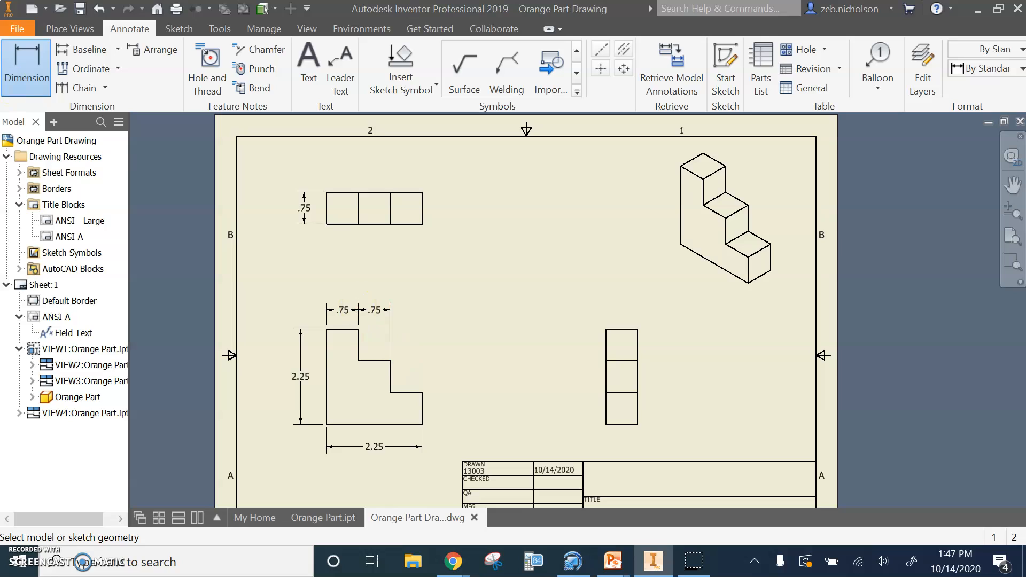
Dimension the lowest step's height in the front view, placing the dimension to the right of the view
left_click(421, 405)
left_click(392, 395)
left_click(422, 417)
left_click(441, 411)
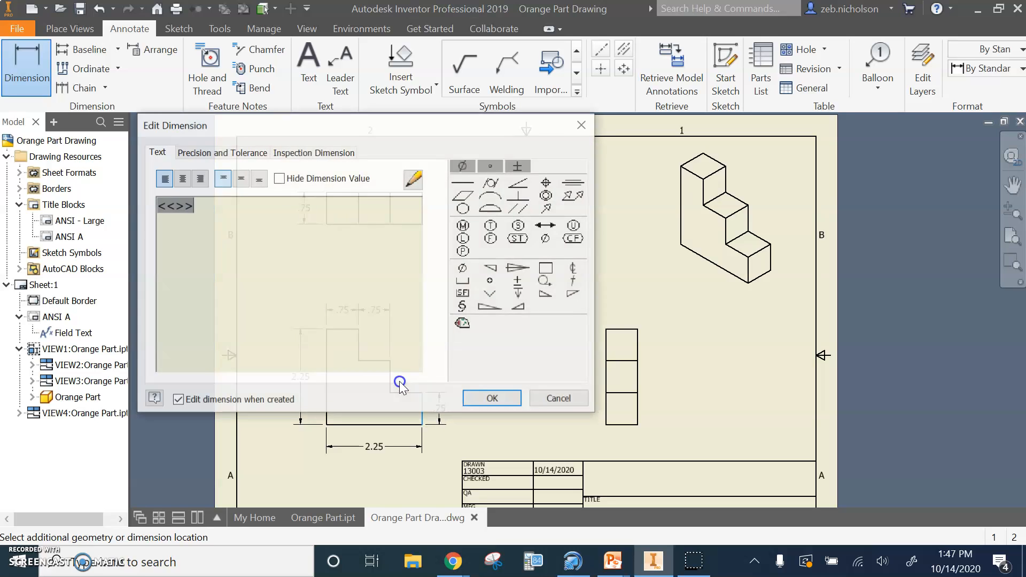
left_click(481, 401)
Dimension the height of the front view's middle riser, aligned above the lowest step's height dimension
left_click(391, 383)
left_click(441, 384)
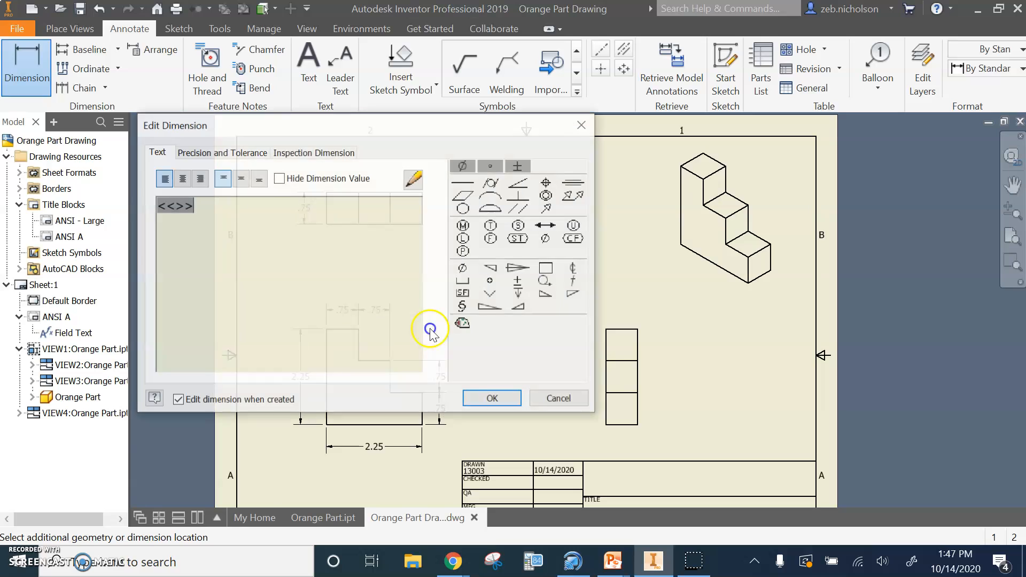
left_click(485, 400)
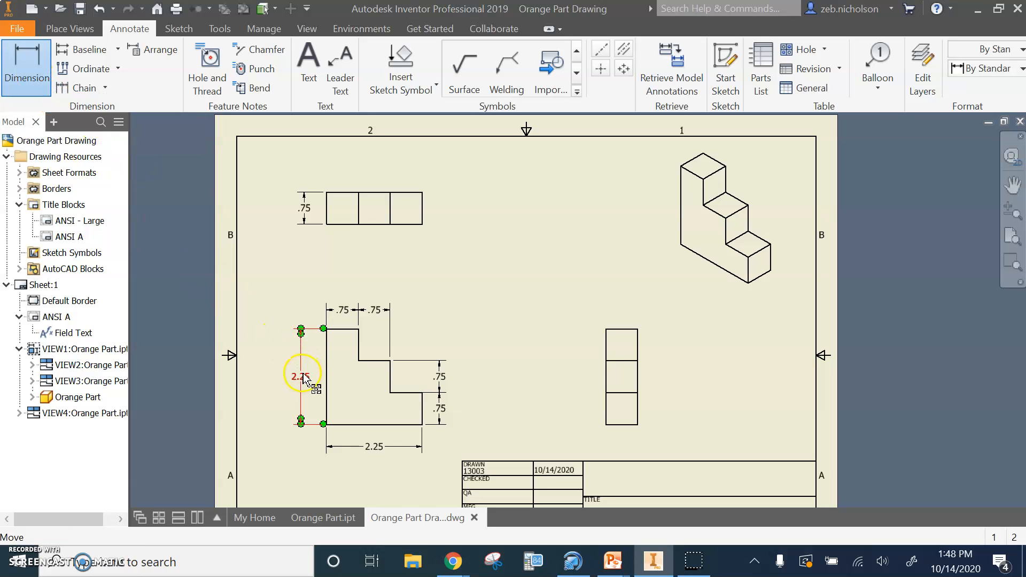
Replace the front view's overall height dimension with one placed right of the view, outside the two step height dimensions
key("Delete")
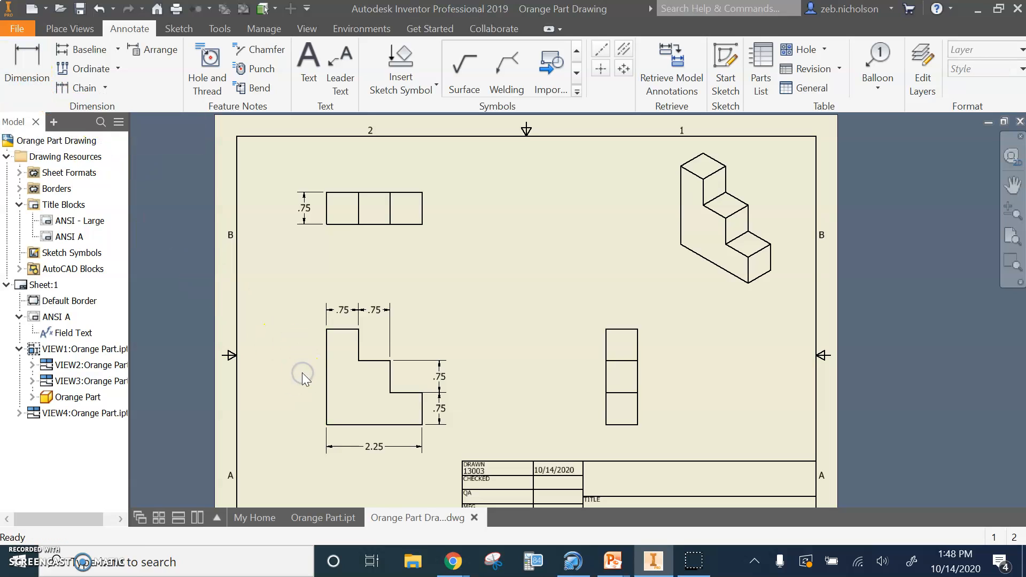
left_click(21, 59)
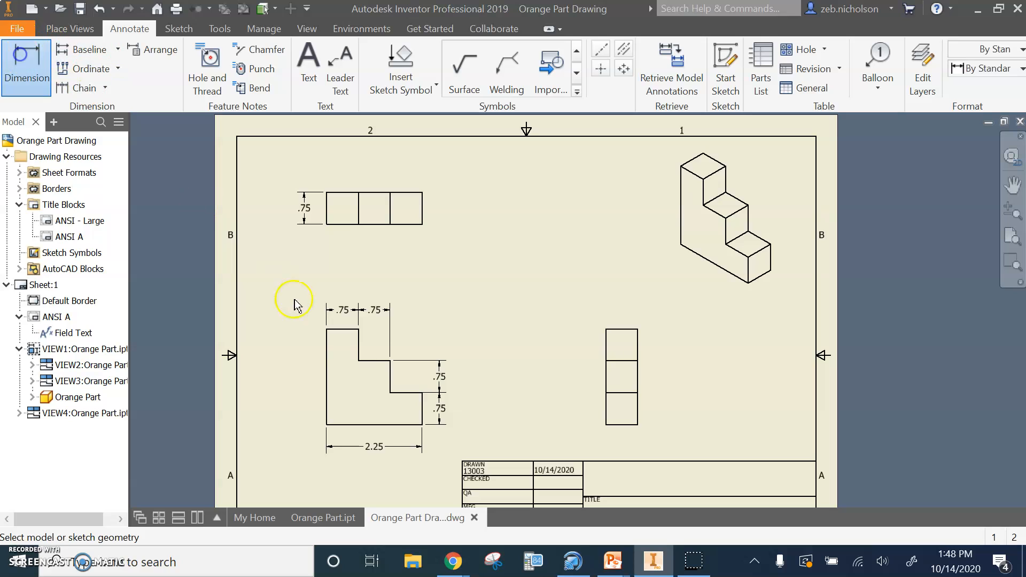
left_click(326, 417)
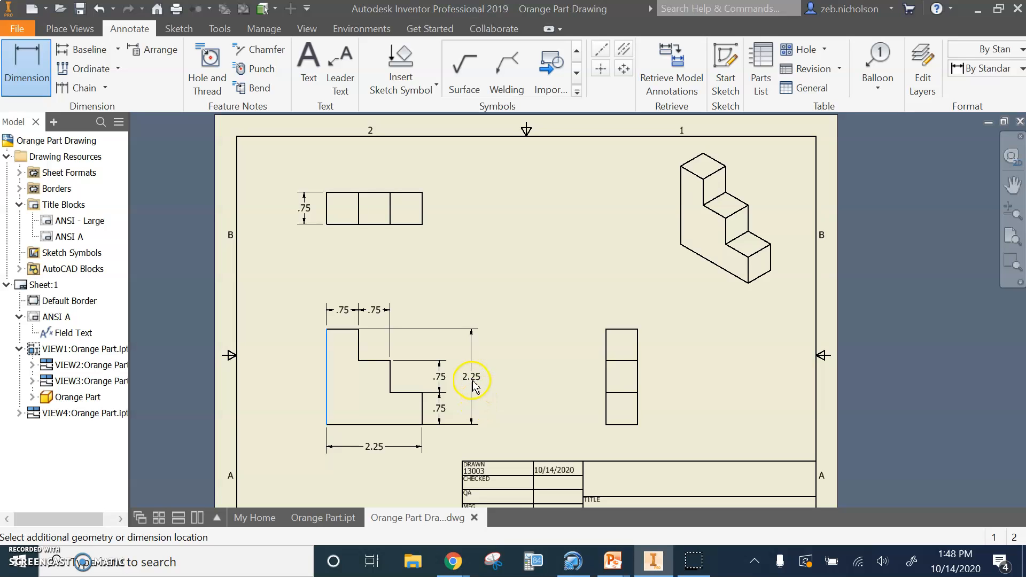
left_click(474, 380)
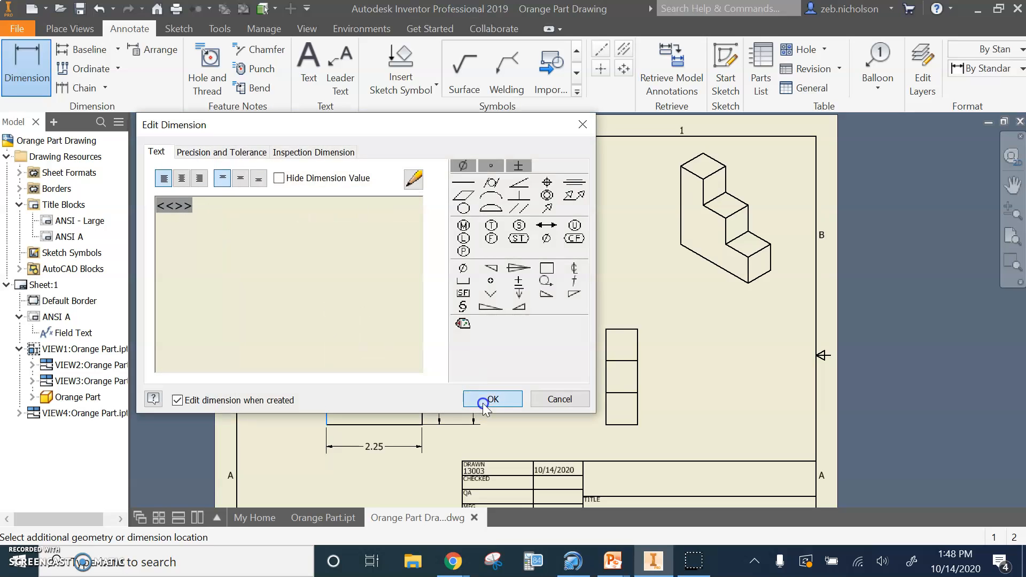
left_click(485, 400)
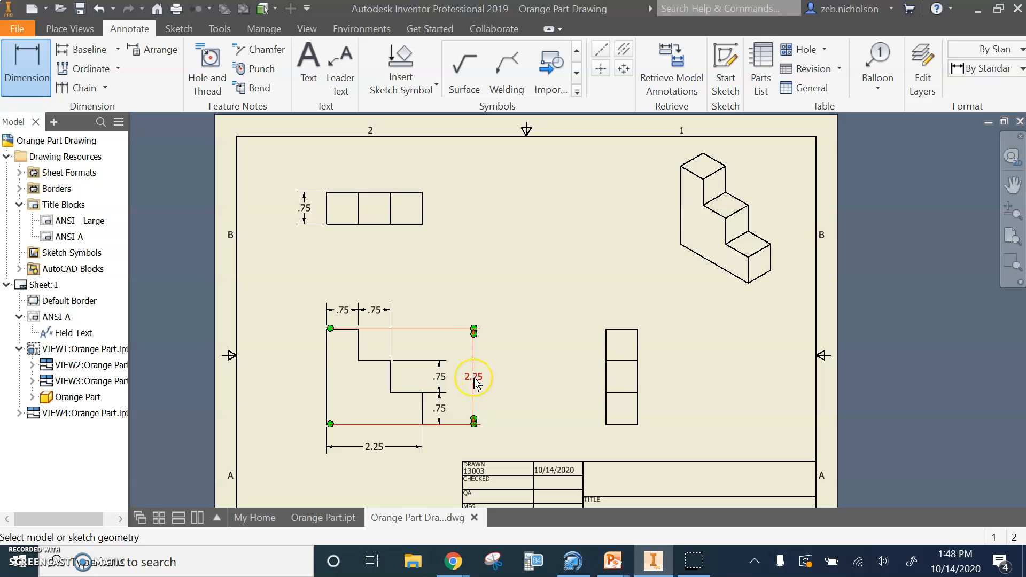
Rearrange the height dimensions right of the front view so the two step heights sit outside the overall height
left_click(430, 374)
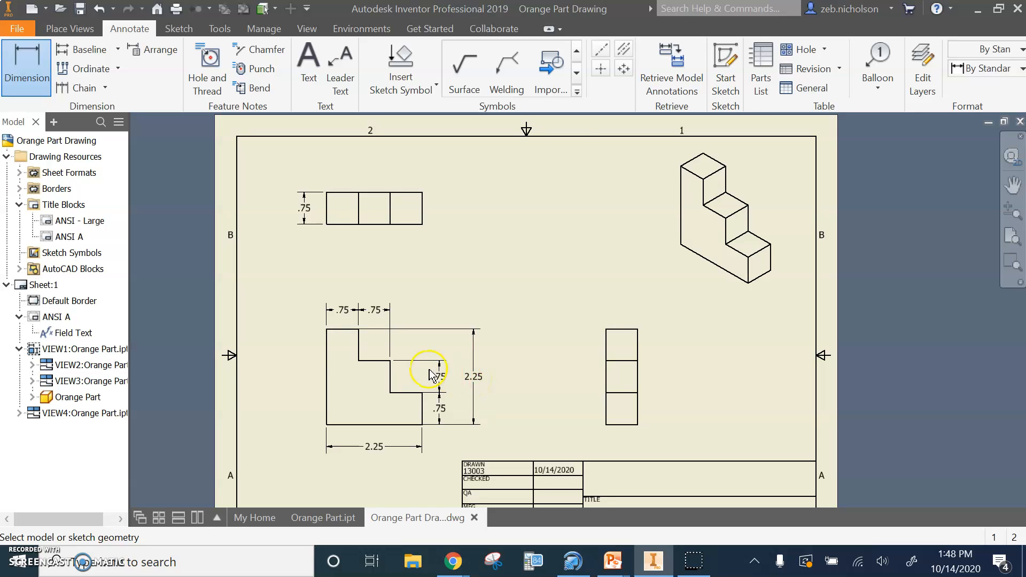
double_click(441, 380)
left_click(486, 395)
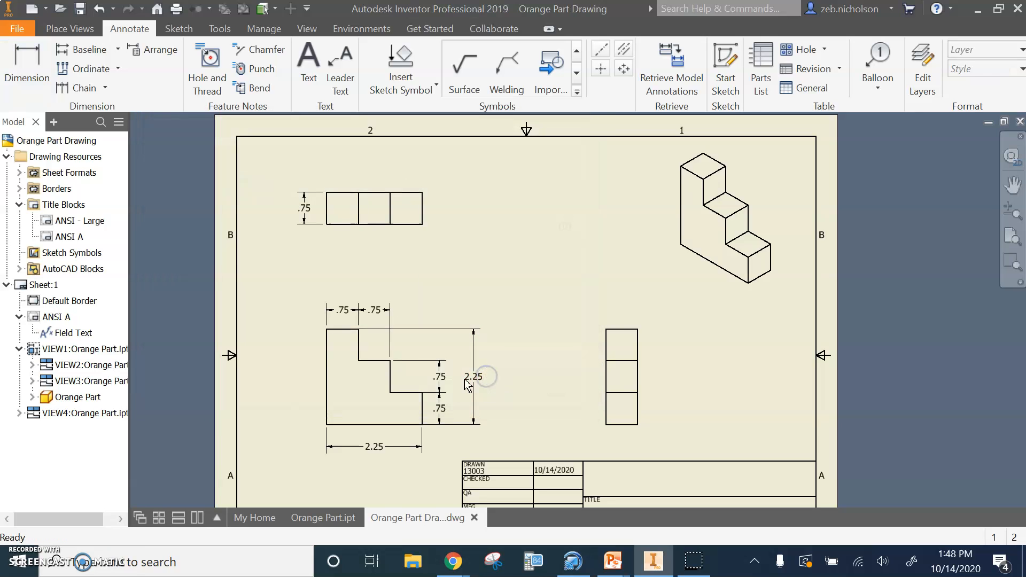
left_click_drag(434, 381, 486, 378)
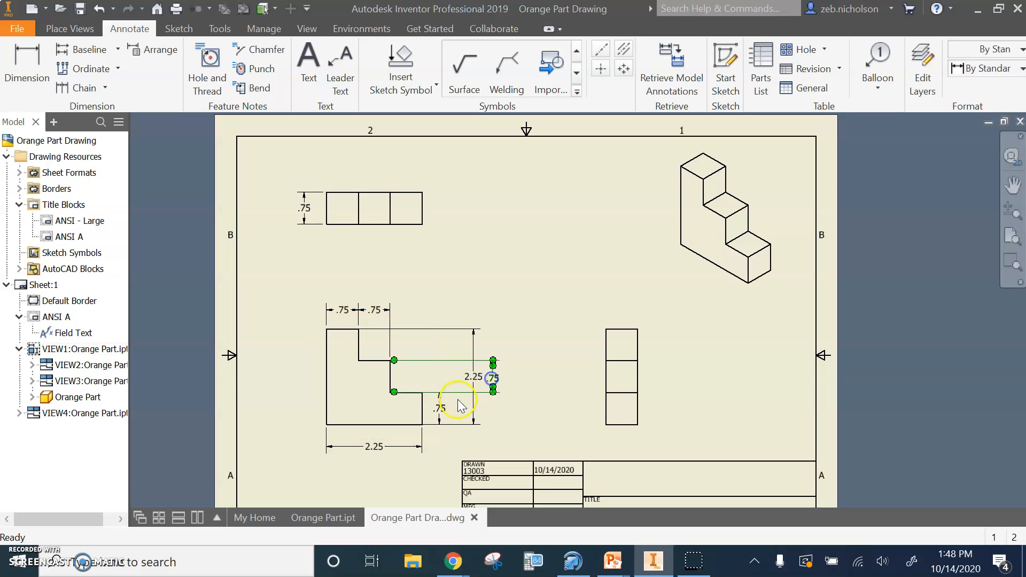
left_click_drag(442, 410, 494, 411)
mouse_move(473, 377)
left_mouse_down()
mouse_move(444, 374)
mouse_move(495, 386)
mouse_move(474, 375)
left_mouse_up()
left_click_drag(492, 409, 474, 409)
left_click(495, 223)
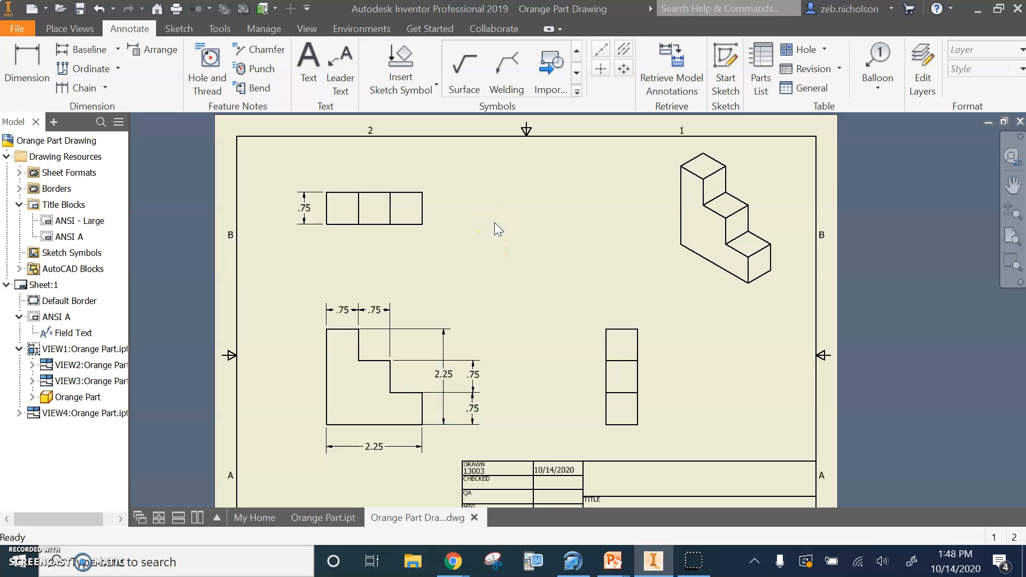
Delete the overall height dimension and both step height dimensions on the right side of the front view
left_click(446, 374)
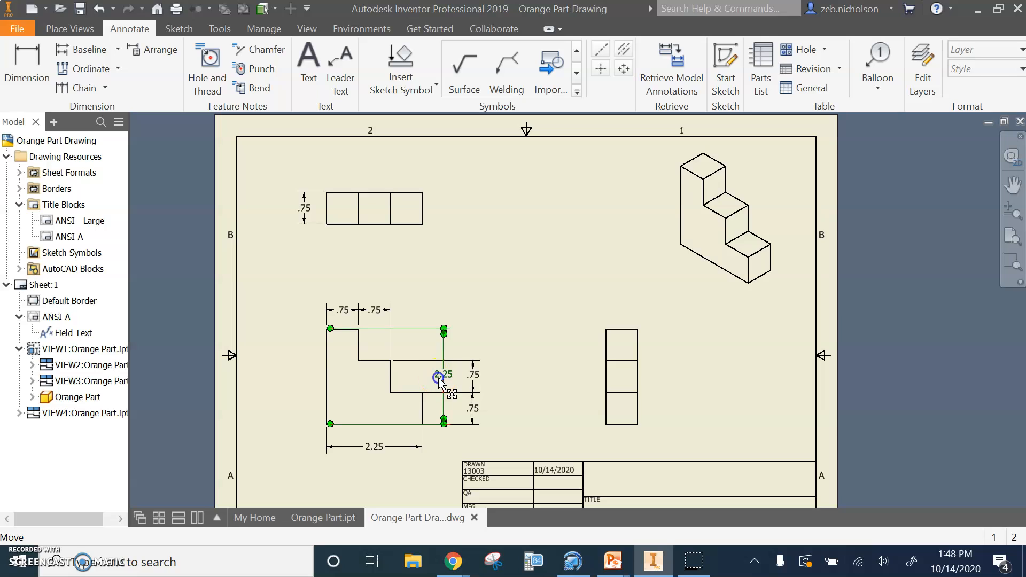
key("Delete")
left_click(477, 413)
key("Delete")
left_click(476, 369)
key("Delete")
Dimension the lowest step's height from the base edge to its tread edge, placing the dimension right of the front view
left_click(26, 63)
left_click(408, 426)
left_click(407, 393)
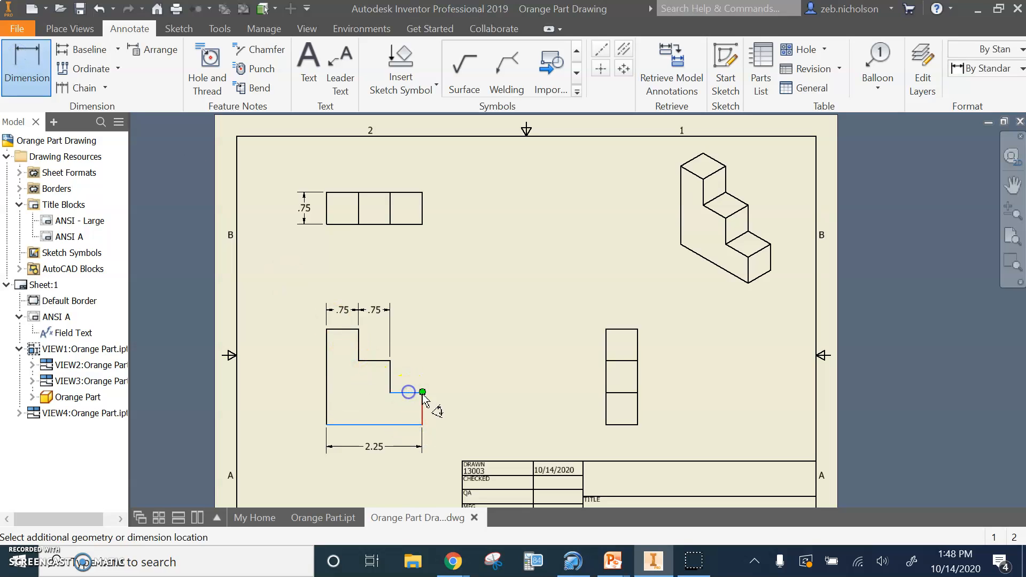
left_click(442, 409)
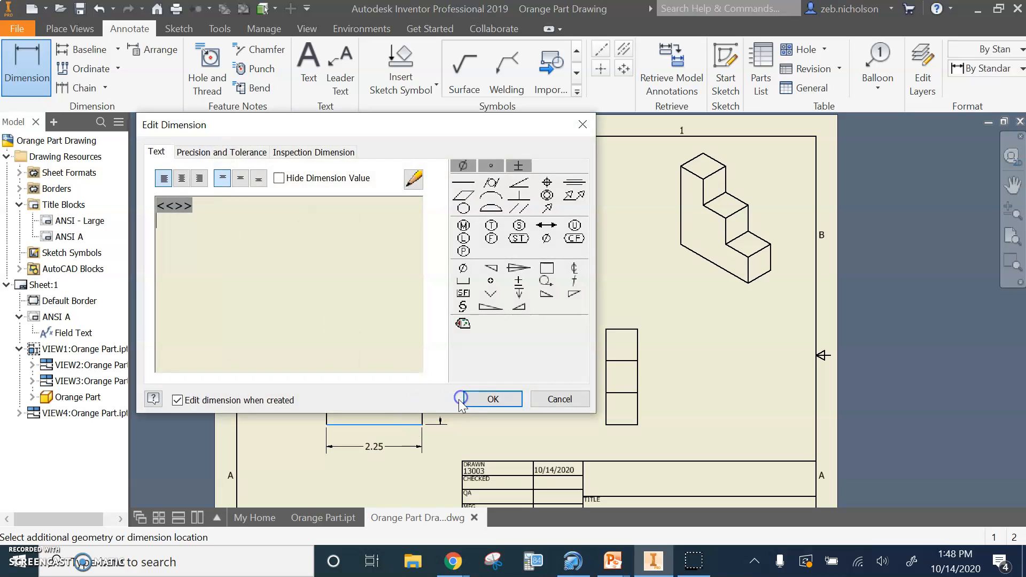
left_click(465, 399)
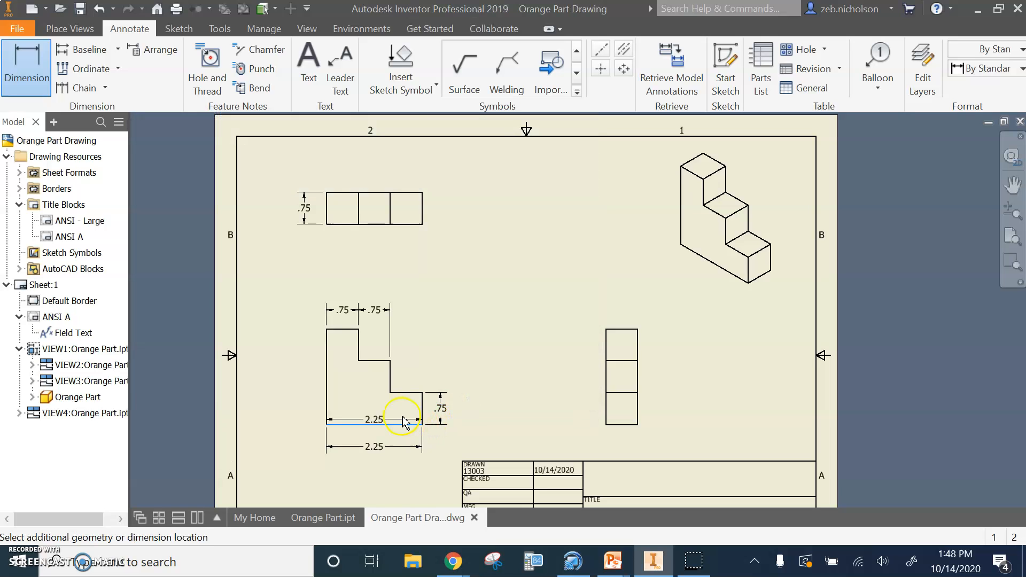
Dimension the middle riser's height in the front view, aligned directly above the lowest step's height dimension
left_click(37, 68)
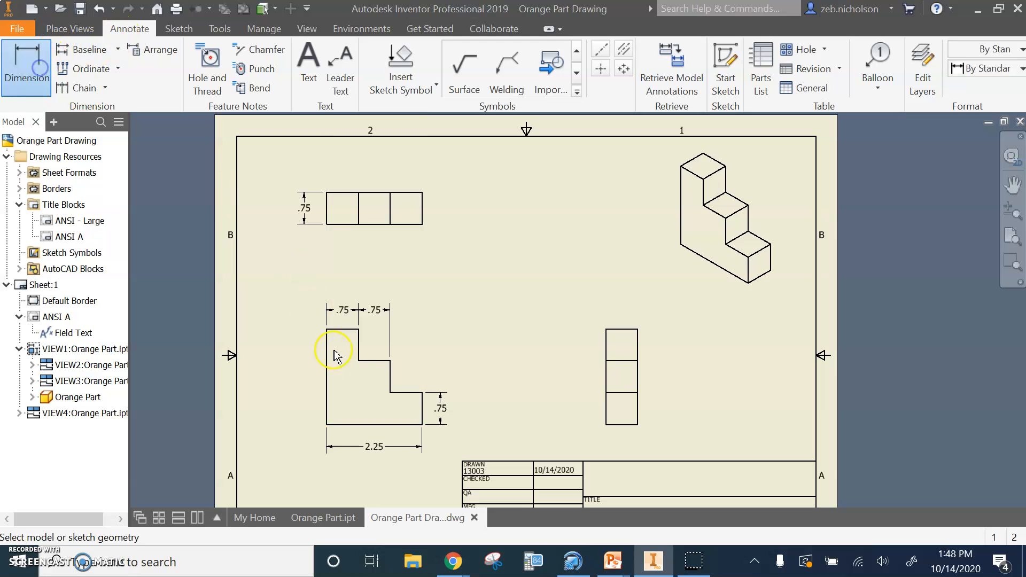
left_click(390, 385)
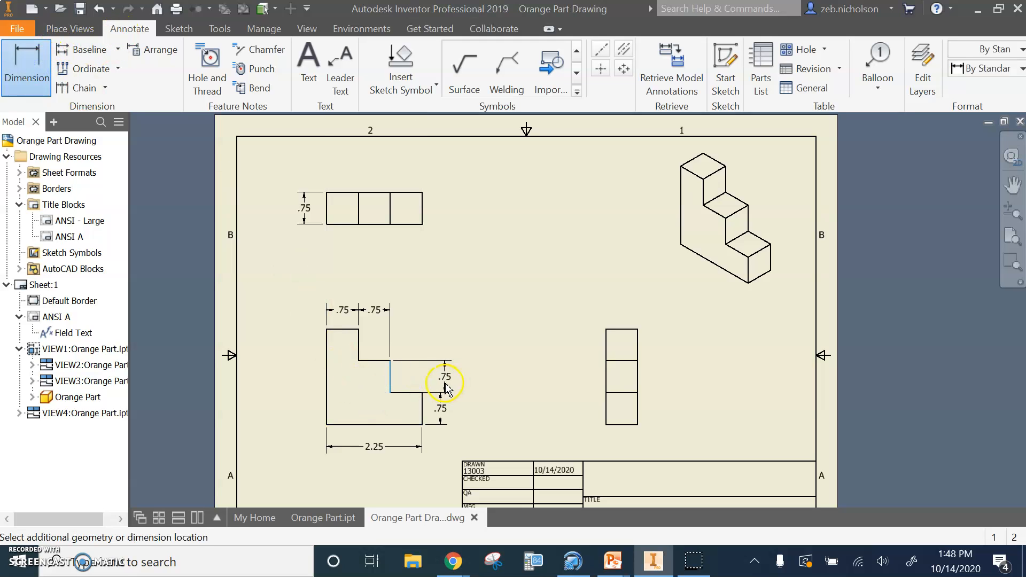
left_click(378, 380)
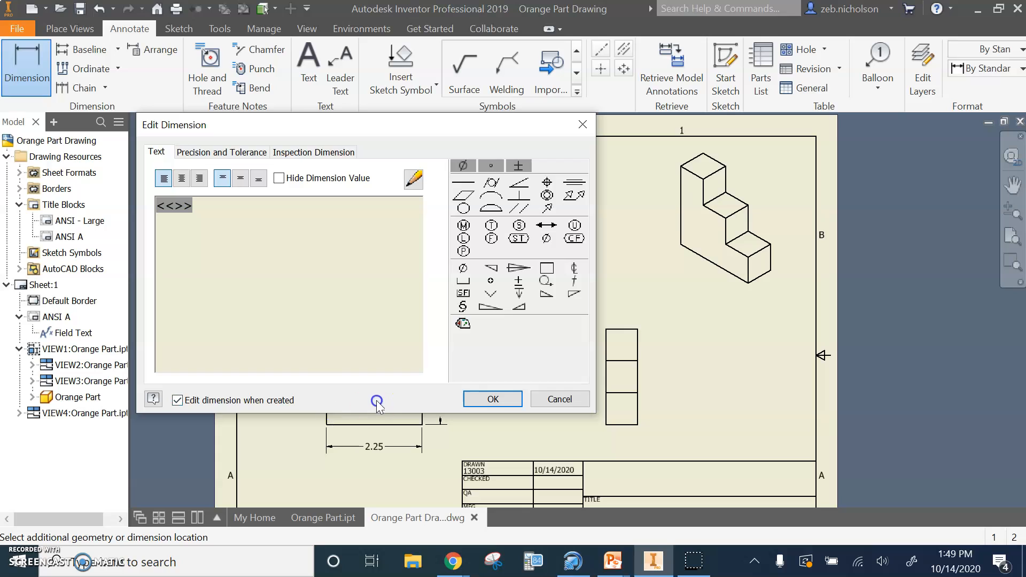
left_click(491, 399)
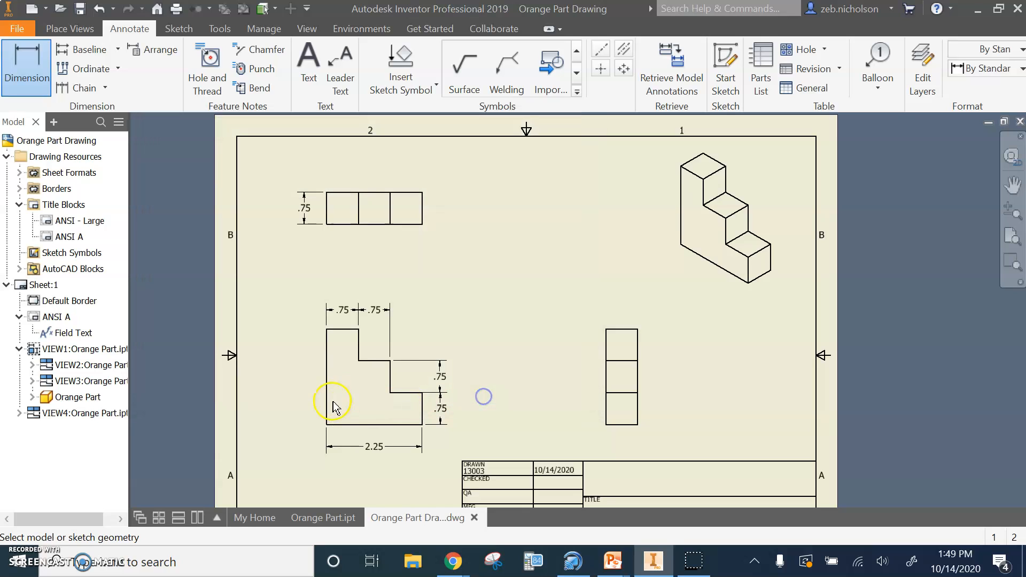
Dimension the front view's overall height from its long vertical edge, placing it right of the view beyond the step heights
left_click(327, 406)
left_click(475, 397)
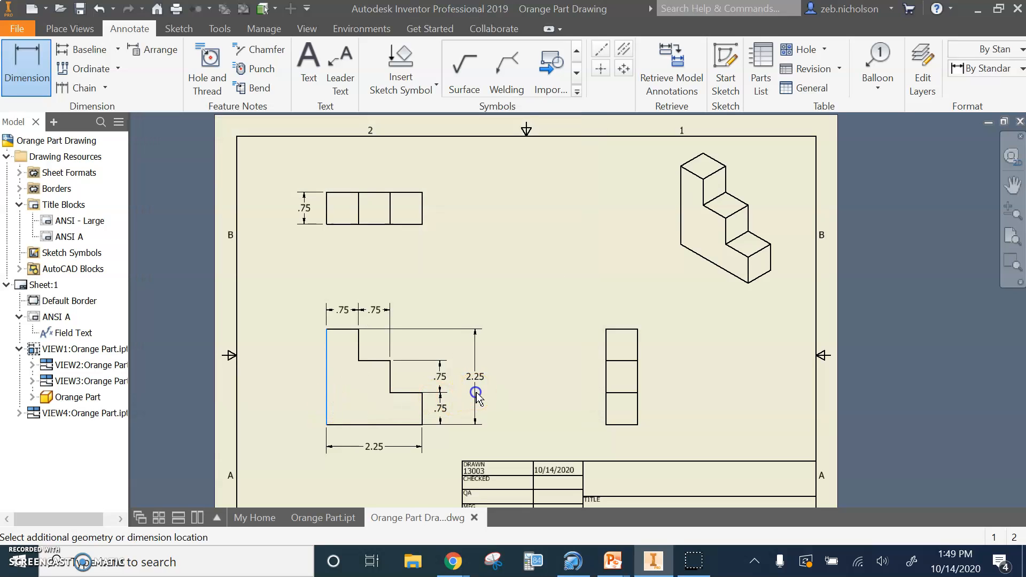
left_click(489, 398)
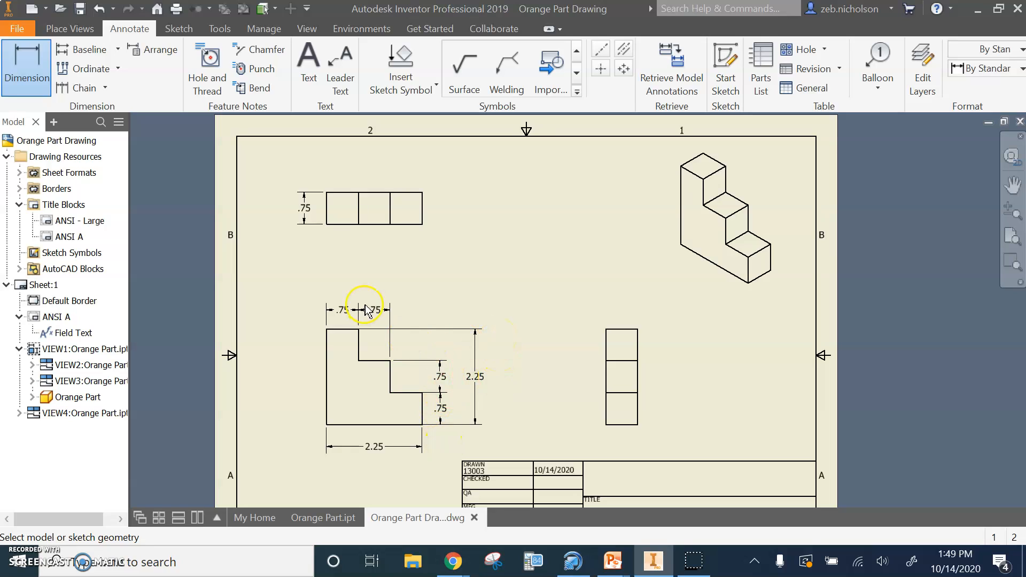
Move the overall height dimension to the left side of the front view, clear of the part outline
double_click(473, 377)
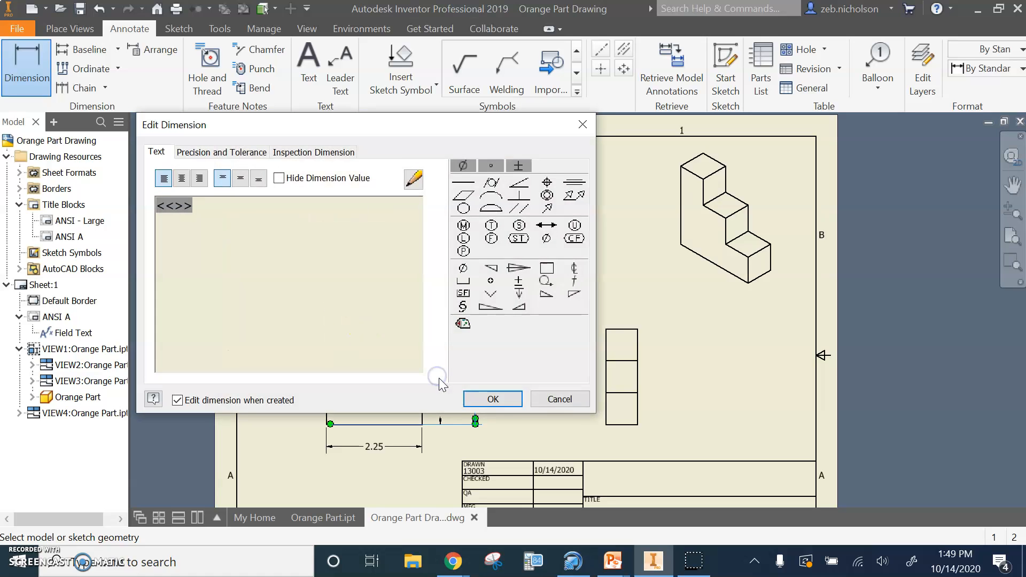
key("Escape")
key("Escape")
left_click_drag(476, 377, 425, 361)
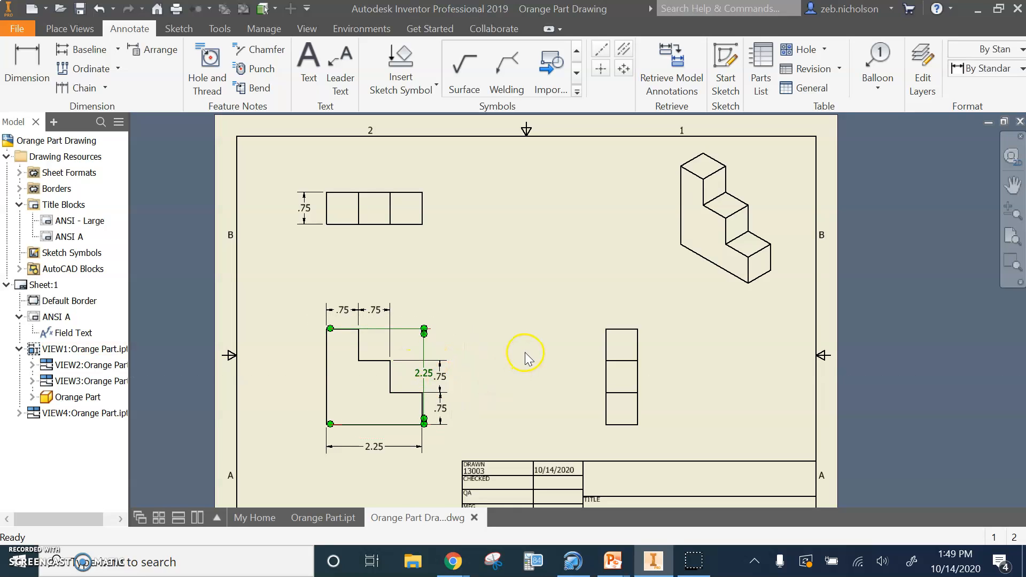
left_click_drag(485, 367, 298, 364)
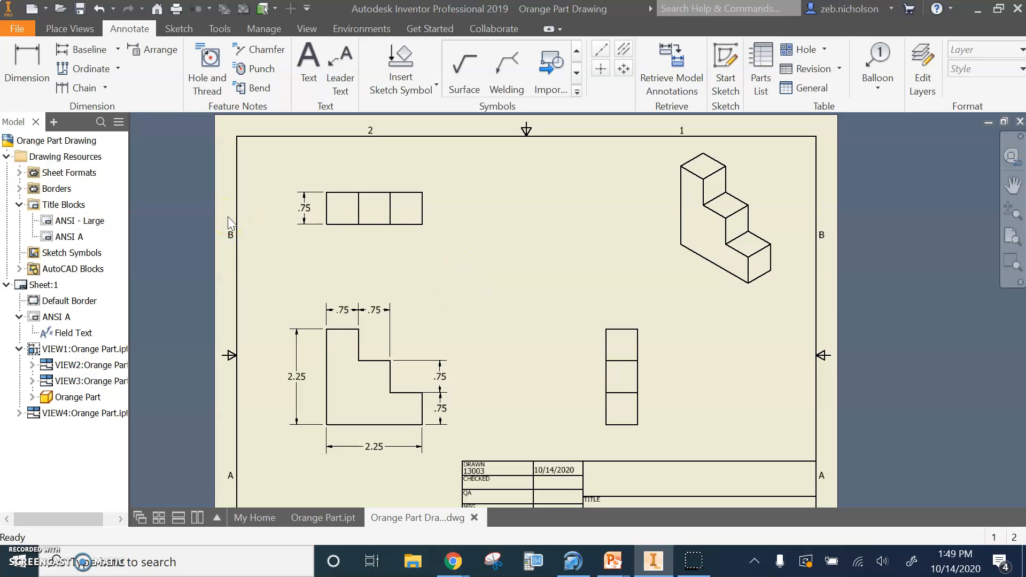
left_click(470, 251)
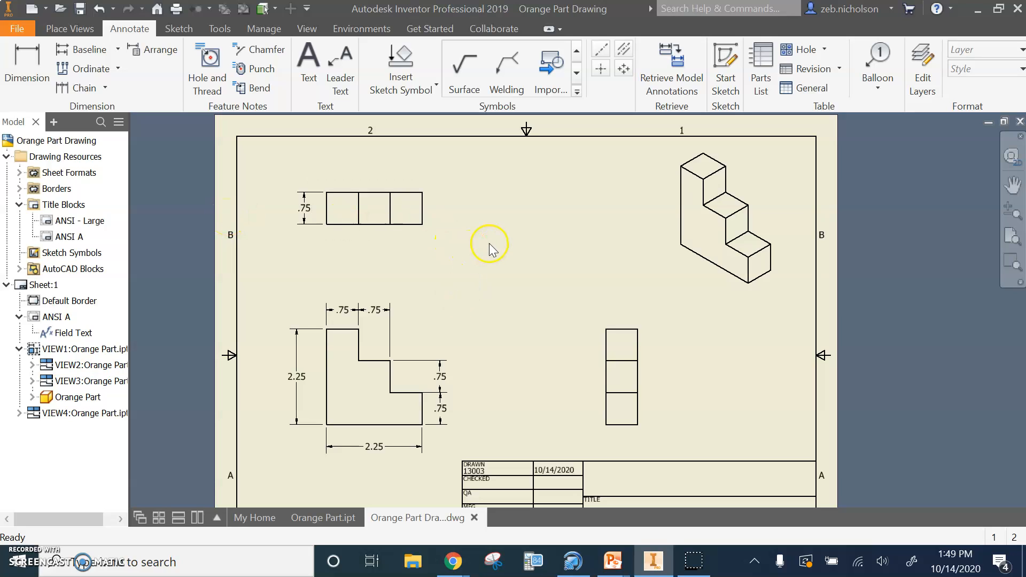